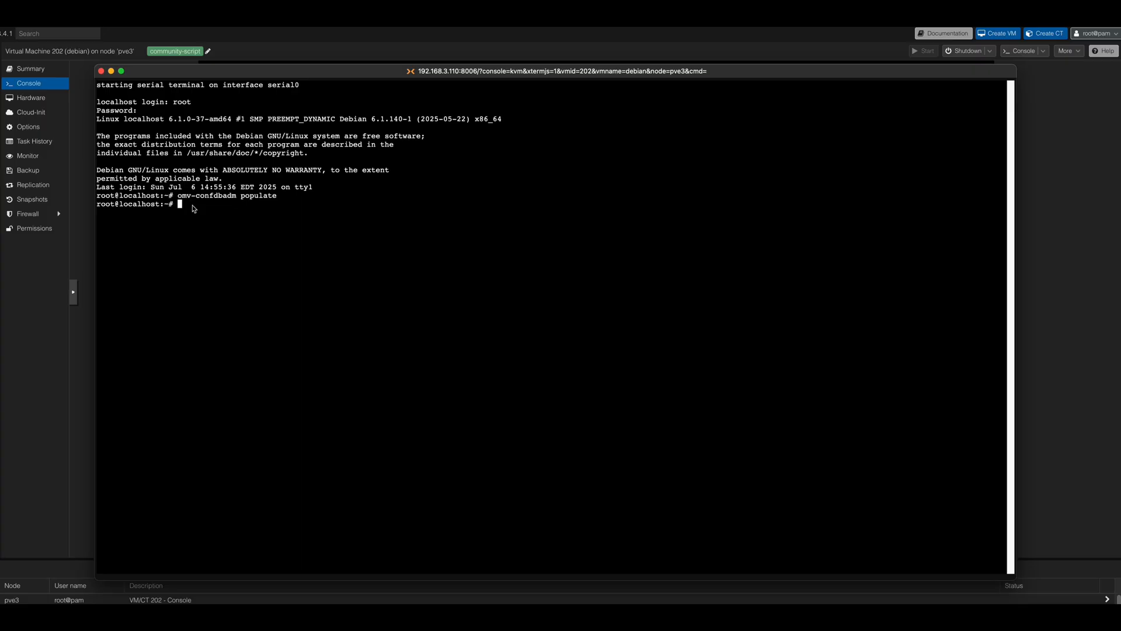
left_click(212, 232)
key("Return")
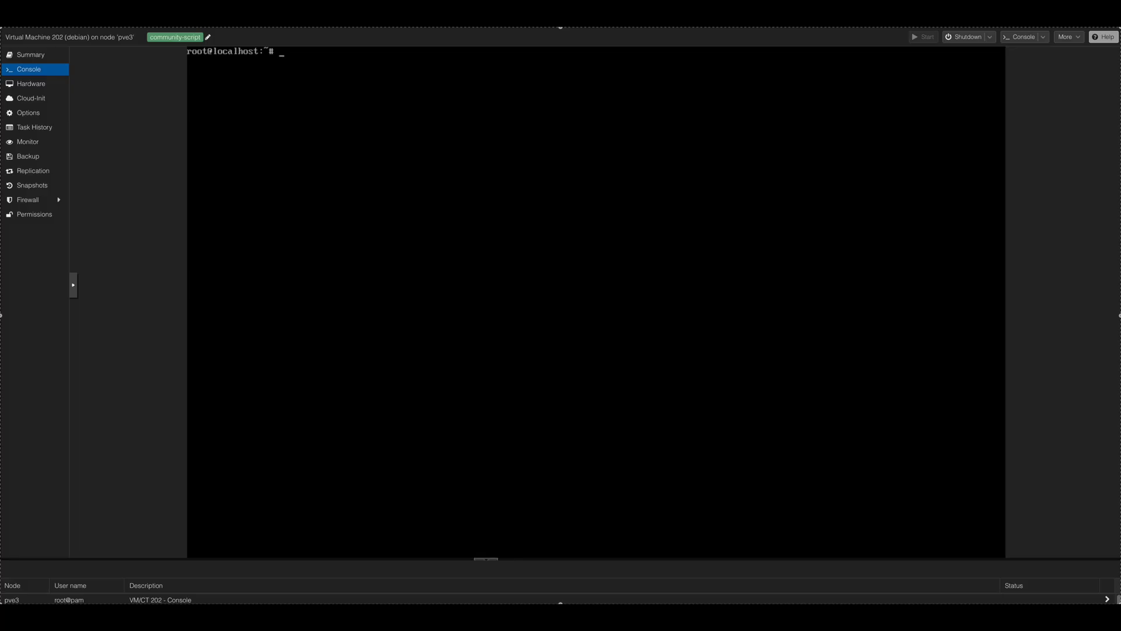
Step: Switch to the Install_OpenMediaVault_in_DebianSvr notes and copy the command "apt-get install --yes gnupg"
key("super+Tab")
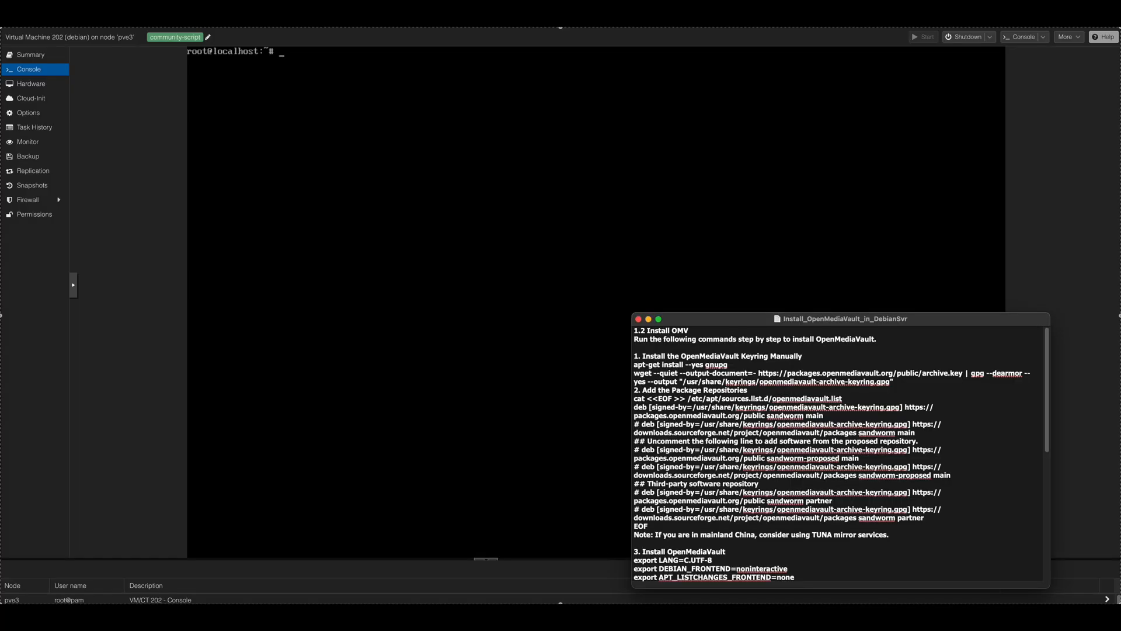
left_click_drag(730, 366, 630, 368)
right_click(671, 366)
left_click(703, 431)
Step: Switch back to Proxmox, open a separate xterm.js console window for virtual machine 202 and move it fully into view
key("super+Tab")
left_click(1035, 42)
left_click(1032, 75)
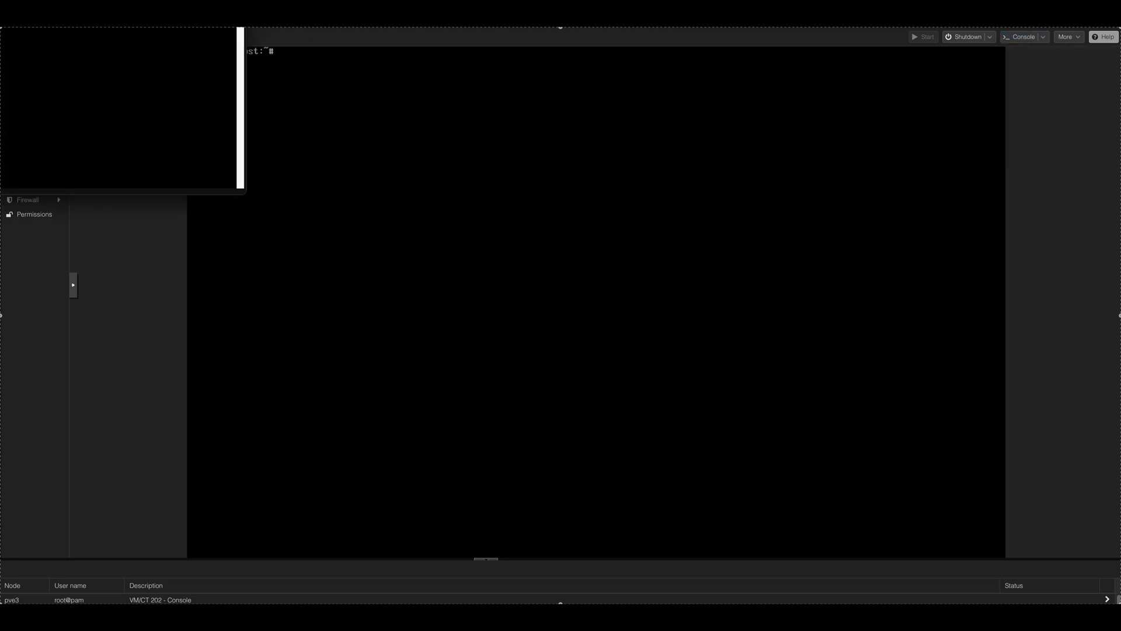
left_click_drag(193, 23, 531, 77)
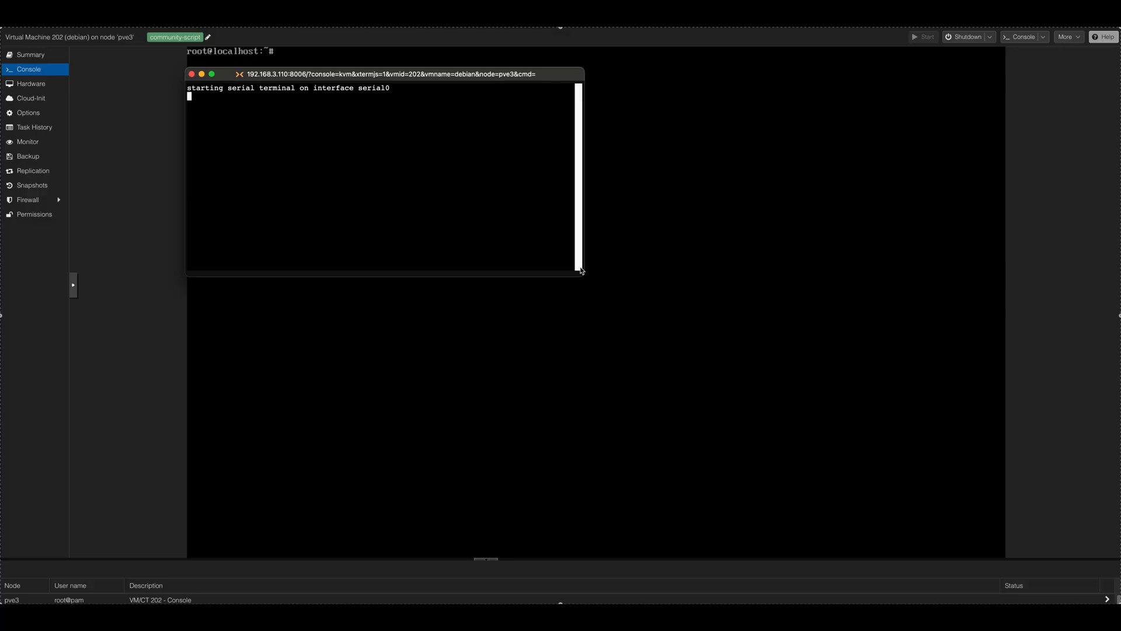
Step: Log in to the serial console as root with the account password
key("Return")
type("root")
key("Return")
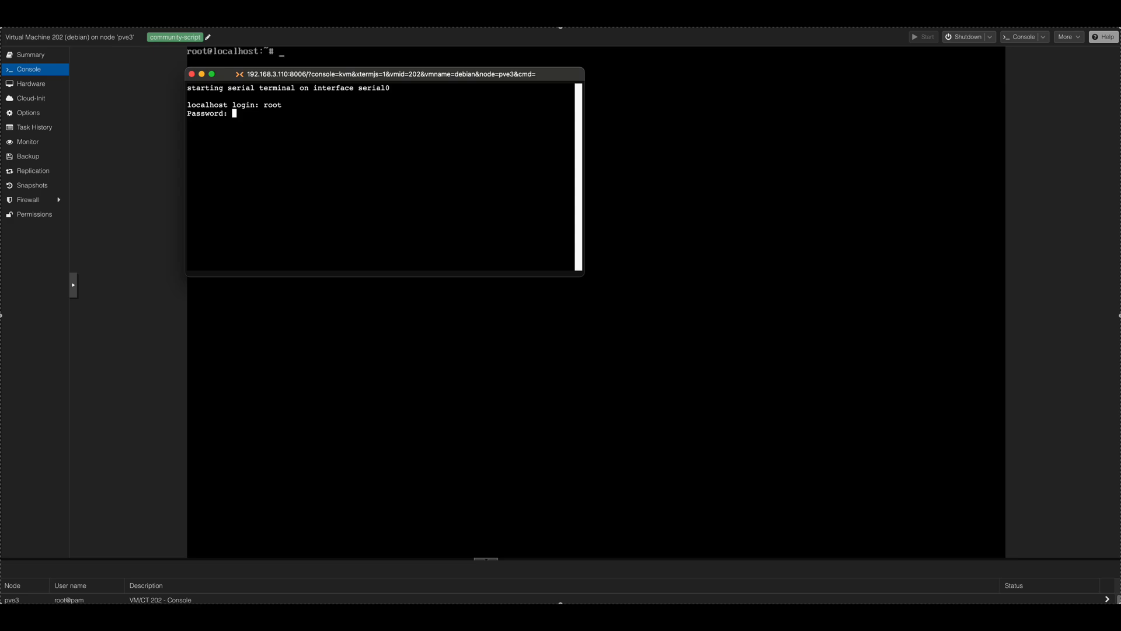
key("Return")
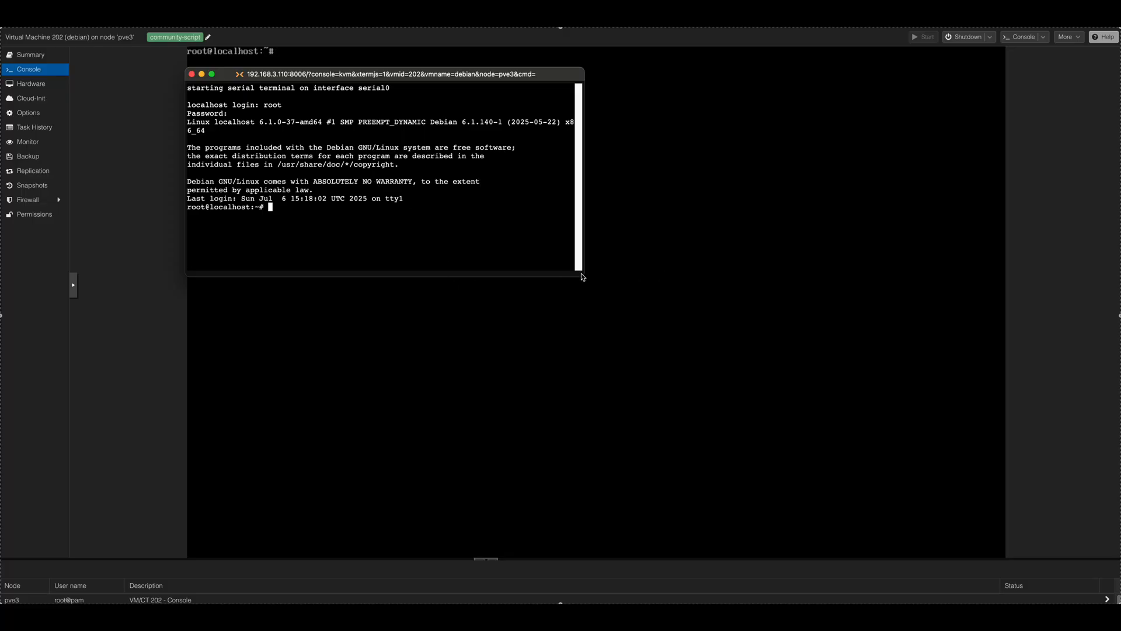
Step: Run "apt-get install --yes gnupg" in the console and reposition the console window
right_click(304, 209)
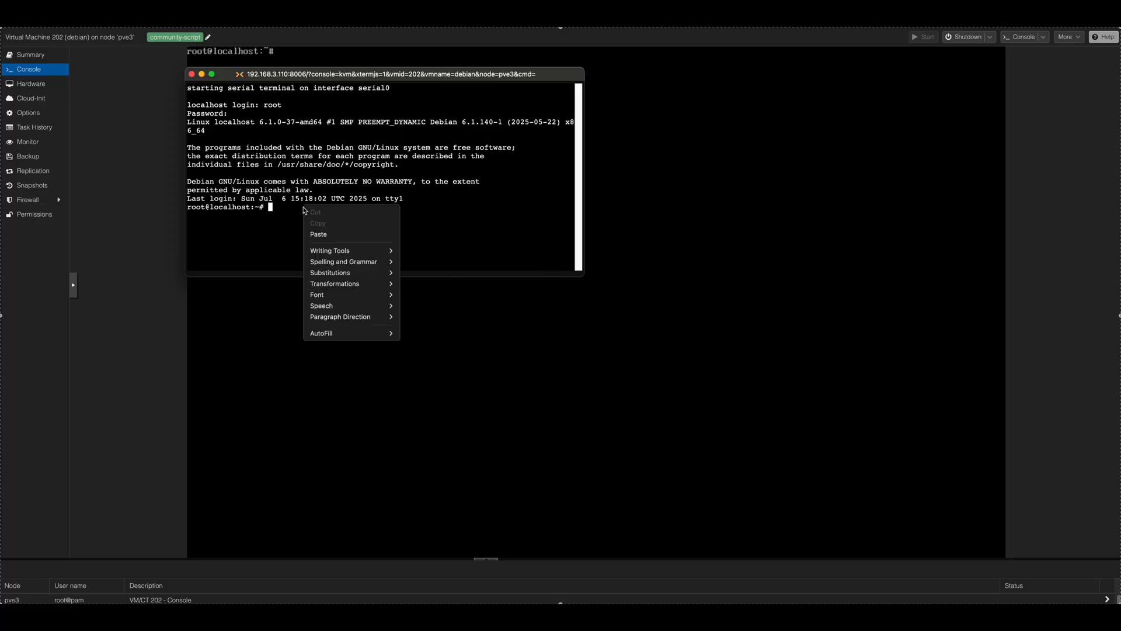
left_click(331, 235)
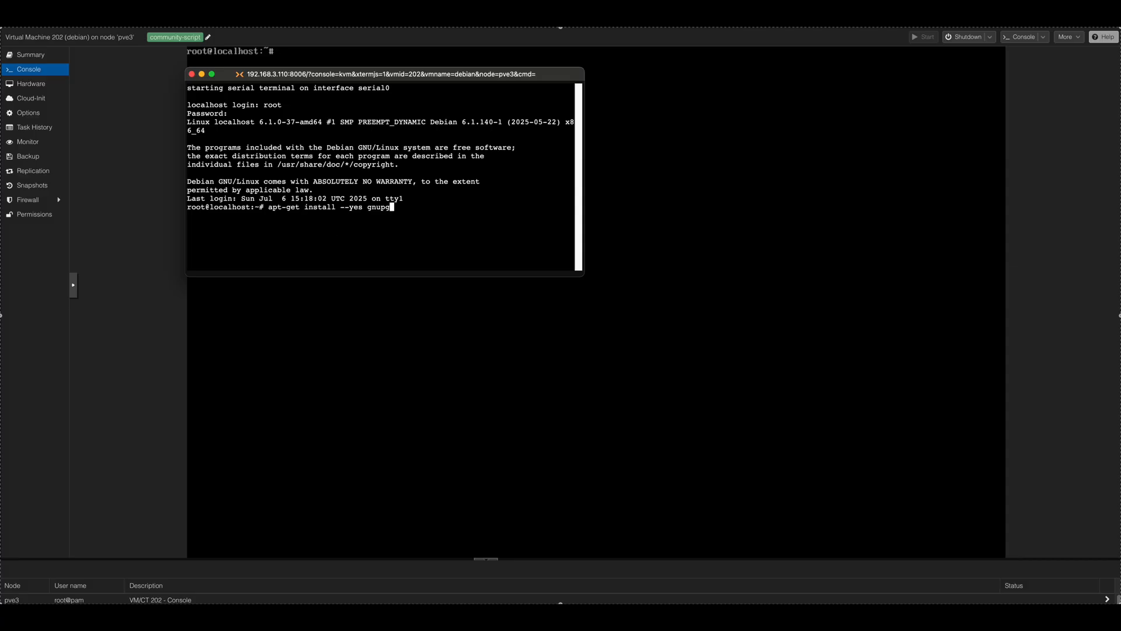
key("Return")
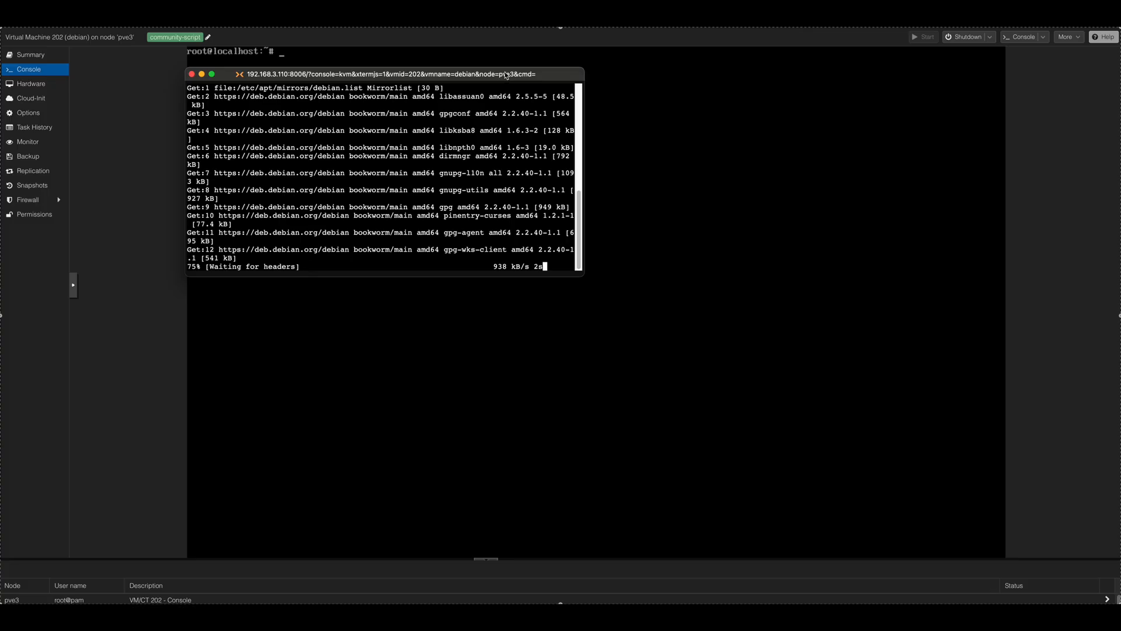
left_click_drag(506, 74, 555, 135)
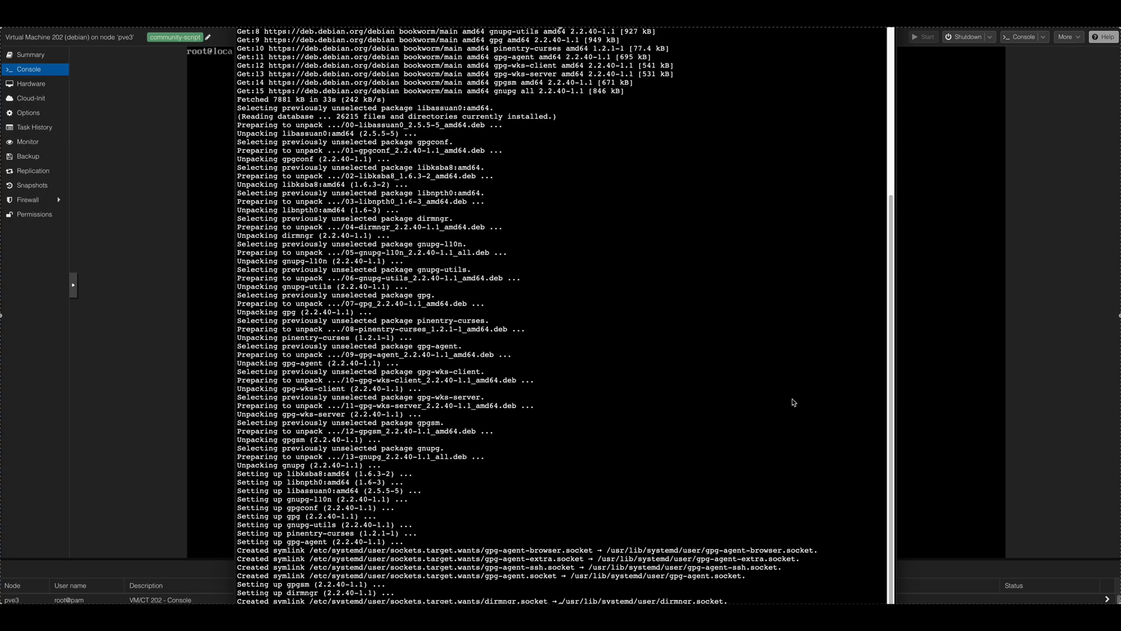
Step: Try to fetch the OpenMediaVault archive key with wget and dearmor it into /usr/share/keyrings/openmediavault-archive-keyring.gpg, and clear the console
right_click(328, 548)
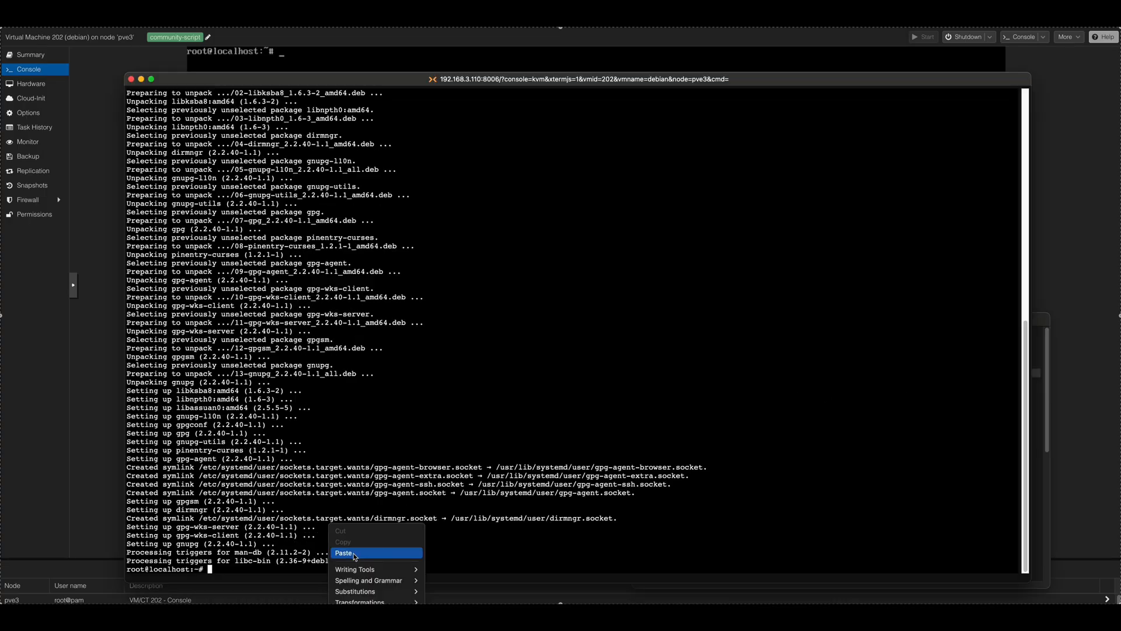
left_click(355, 556)
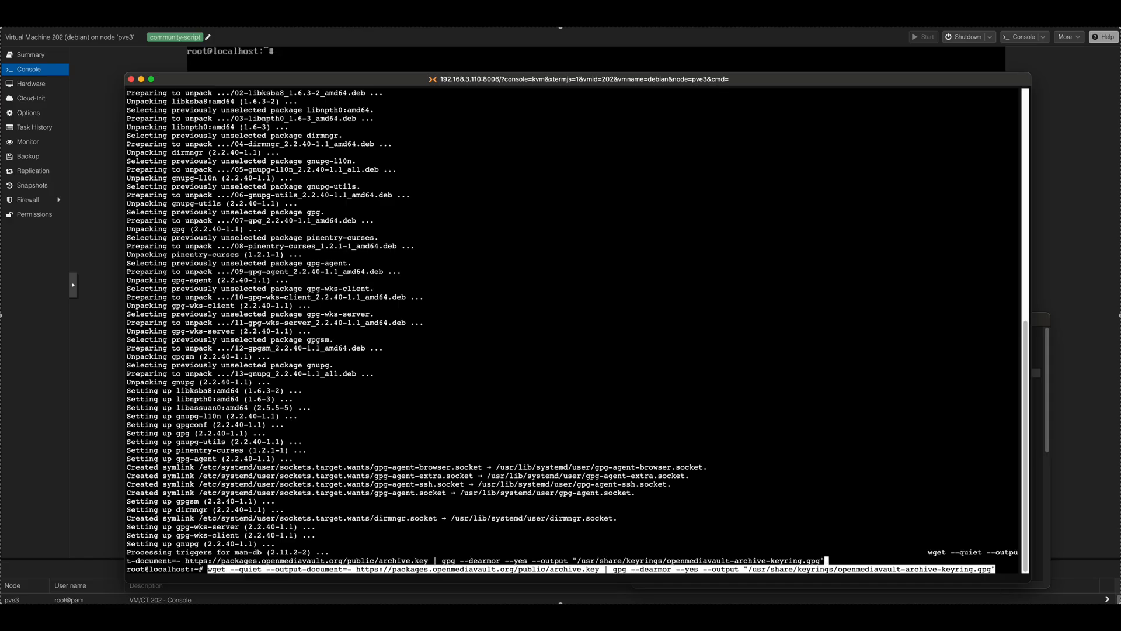
key("Return")
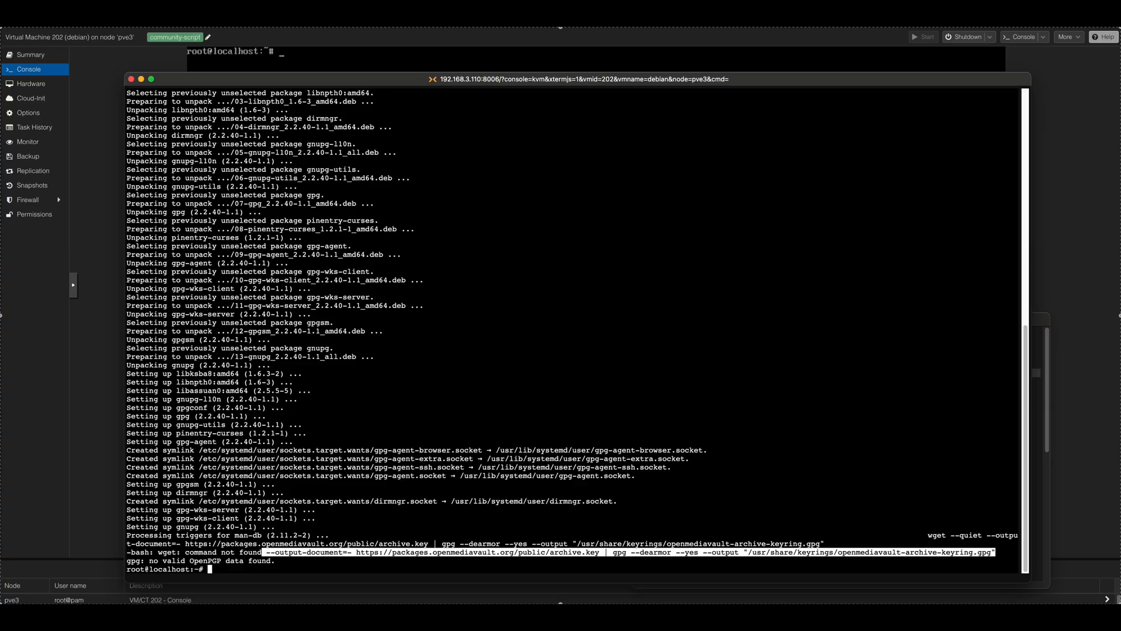
key("ctrl+l")
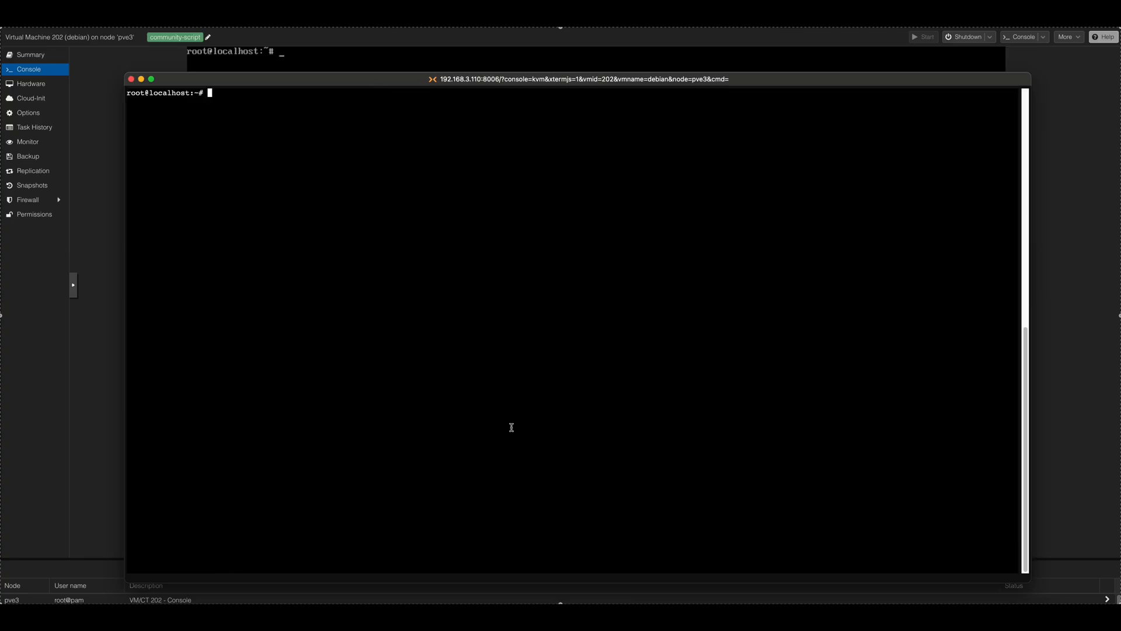
right_click(222, 95)
left_click(237, 120)
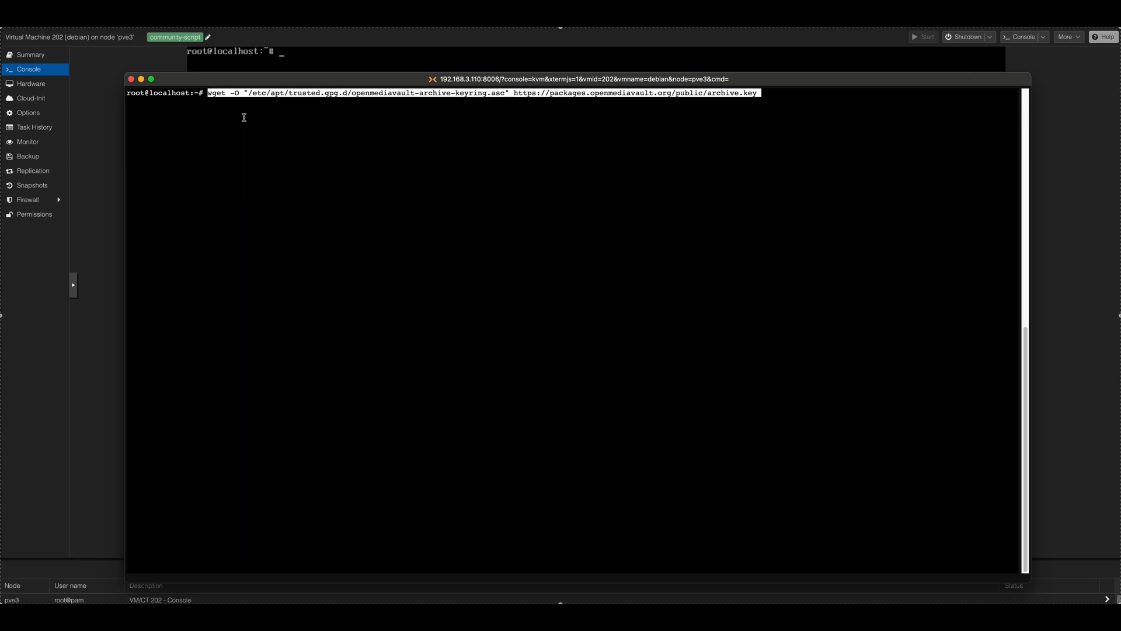
key("Return")
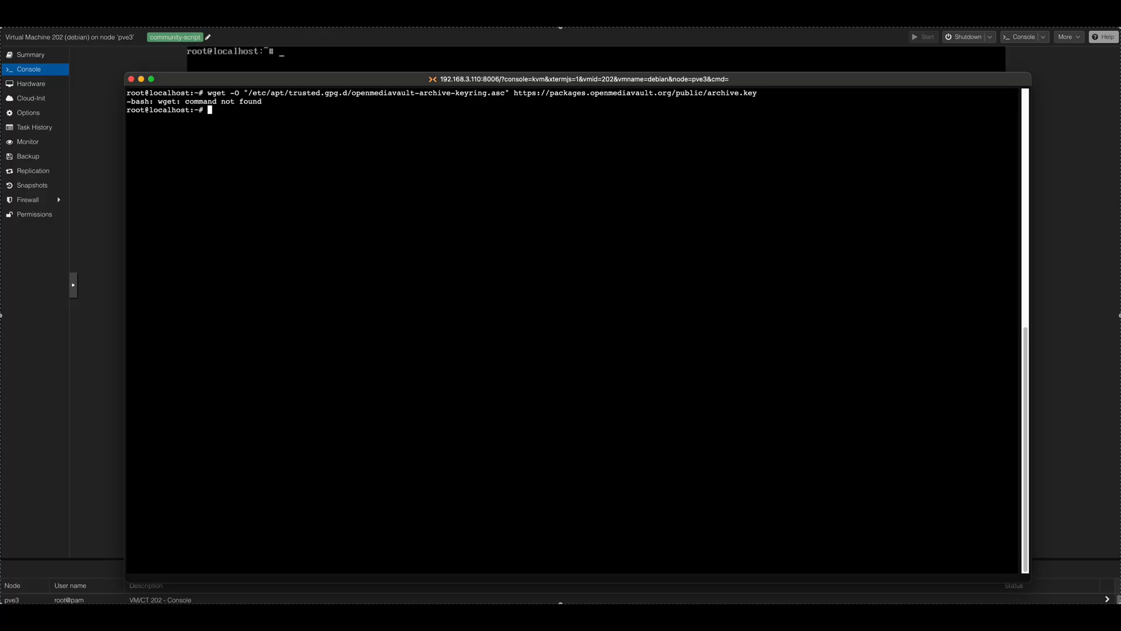
Step: Refresh the Debian package lists with "apt-get update"
right_click(222, 110)
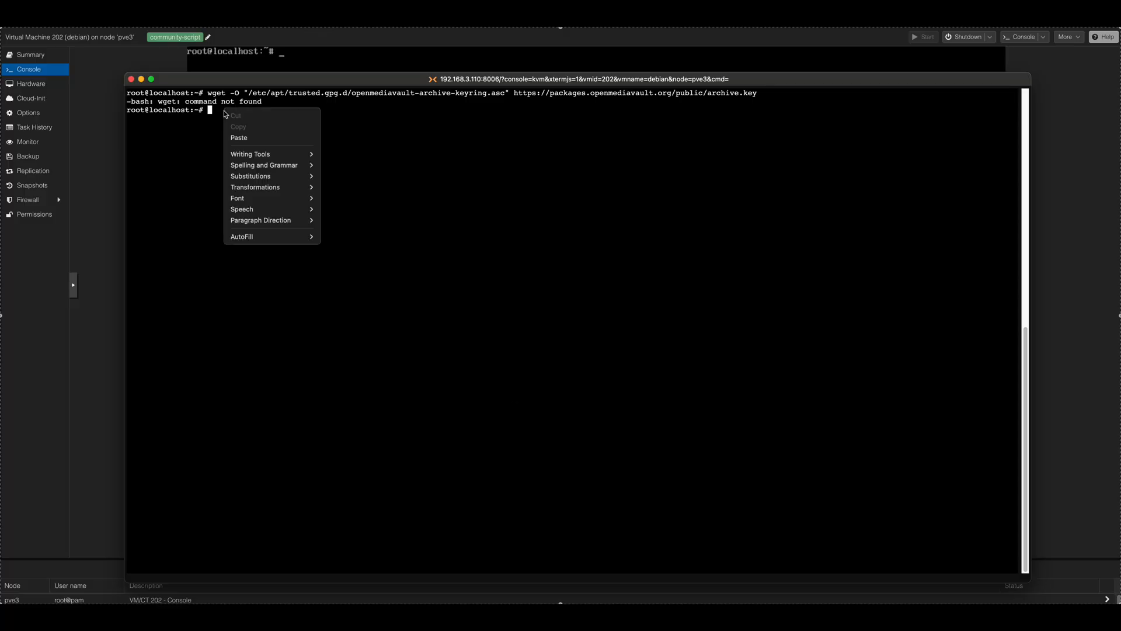
left_click(251, 138)
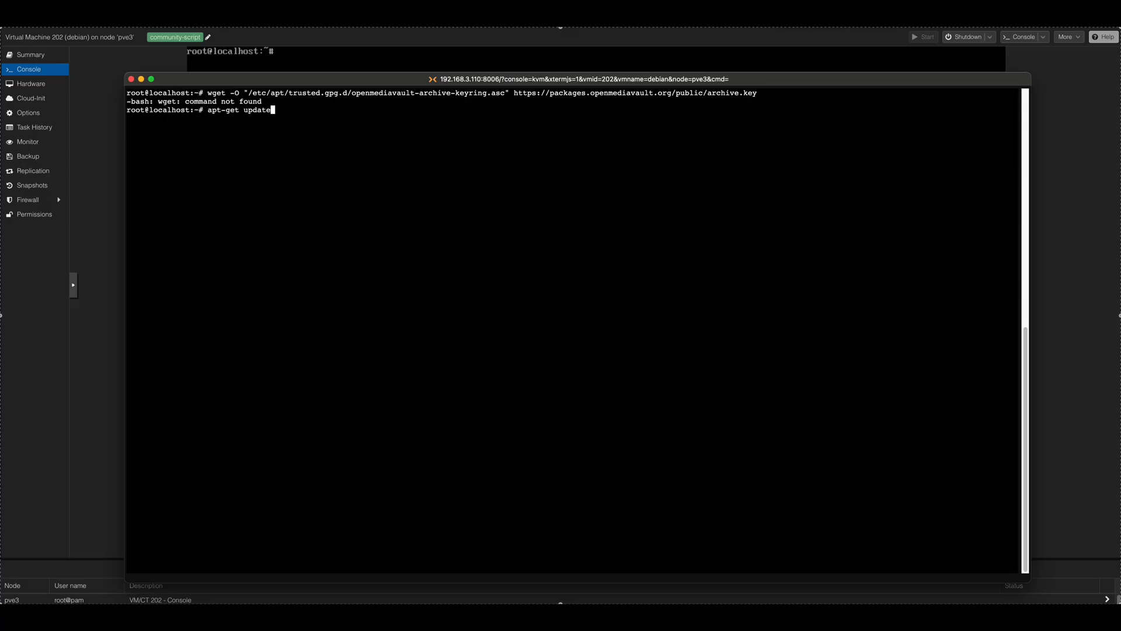
key("Return")
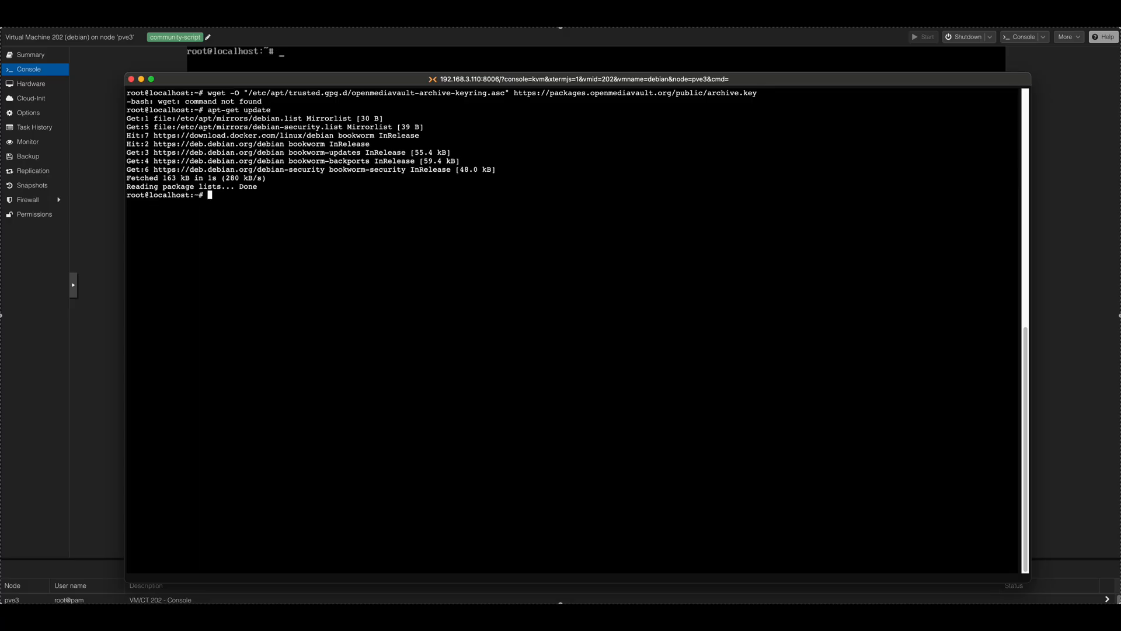
Step: Upgrade the installed packages with "apt-get upgrade -y"
type("apt-get upgrade -y")
key("Return")
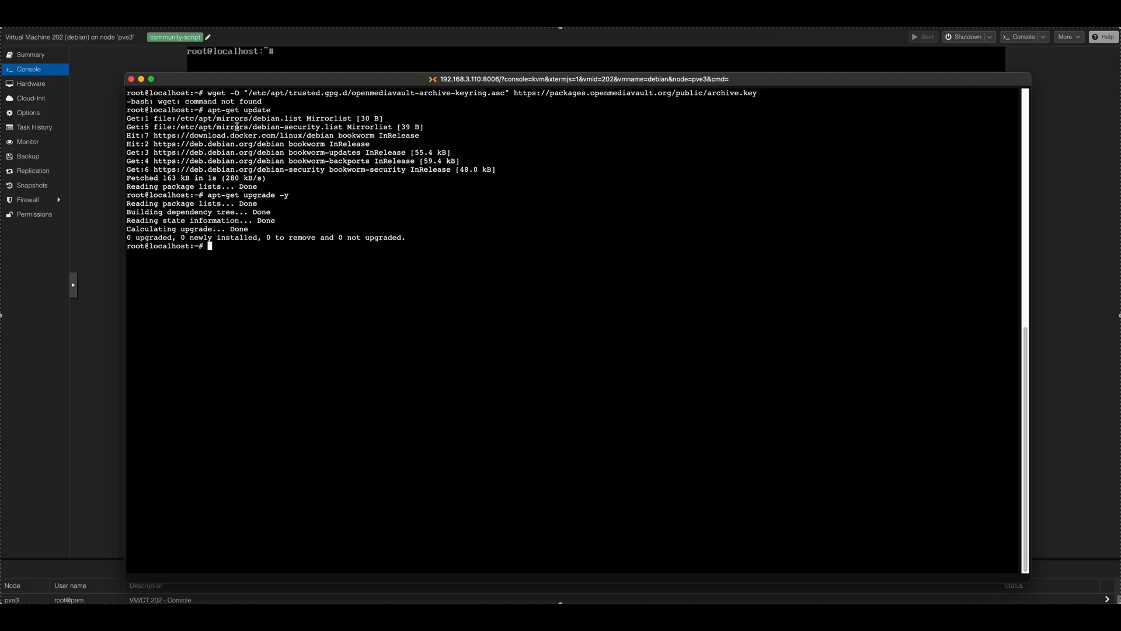
Step: Clear the console and search the package cache with "apt-cache search wget | grep wget"
key("ctrl+l")
right_click(215, 94)
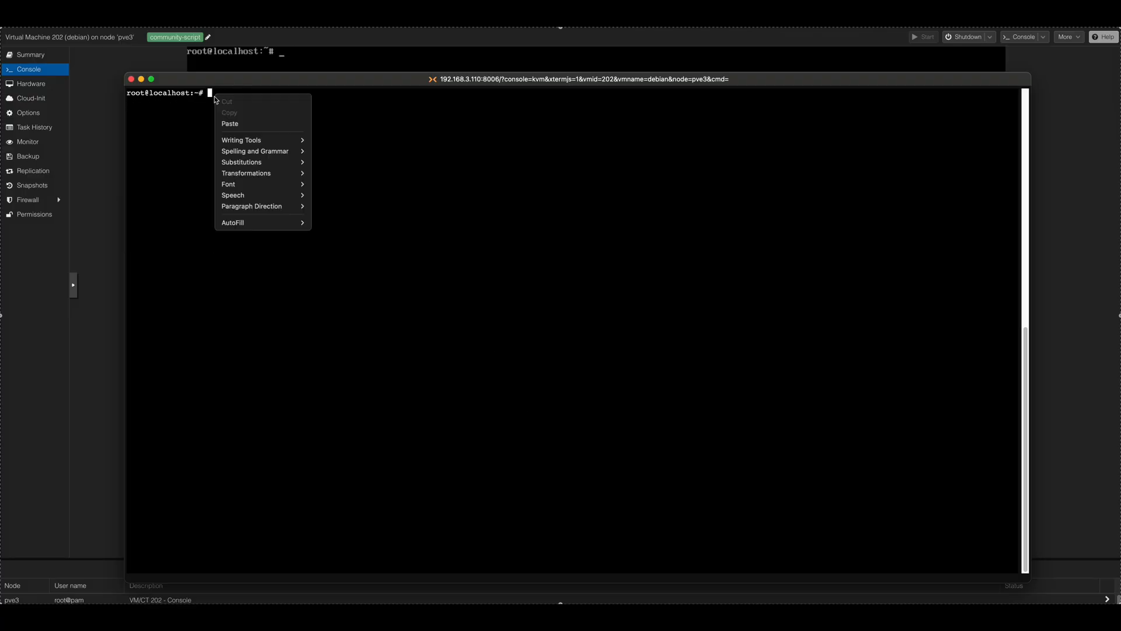
left_click(248, 124)
key("Return")
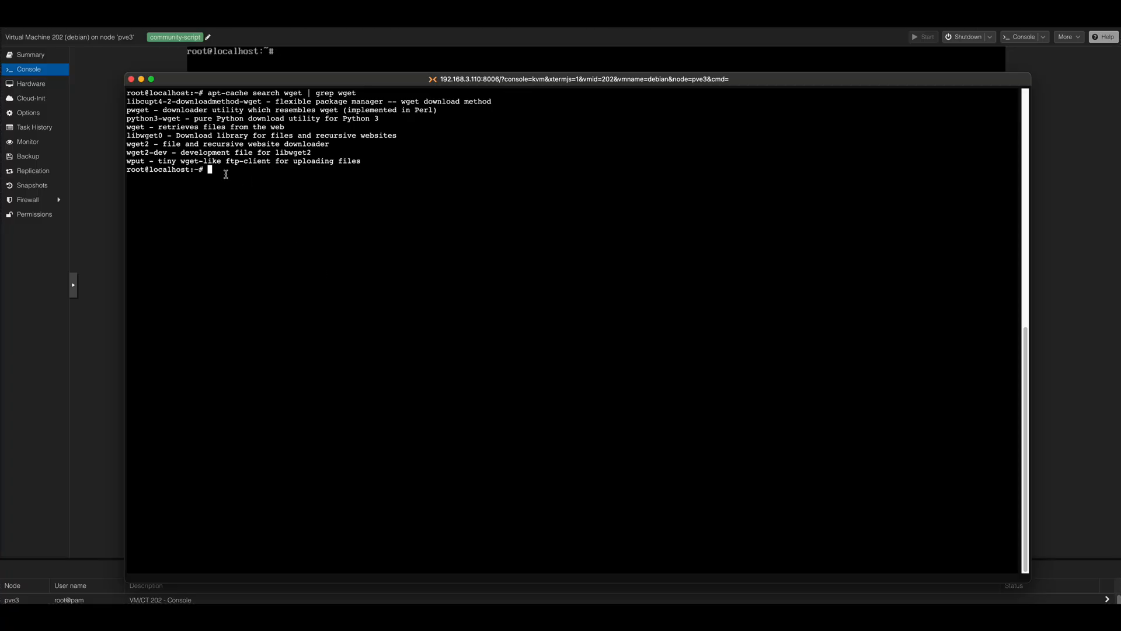
Step: Install the wget package with "apt-get install wget"
right_click(226, 169)
left_click(253, 201)
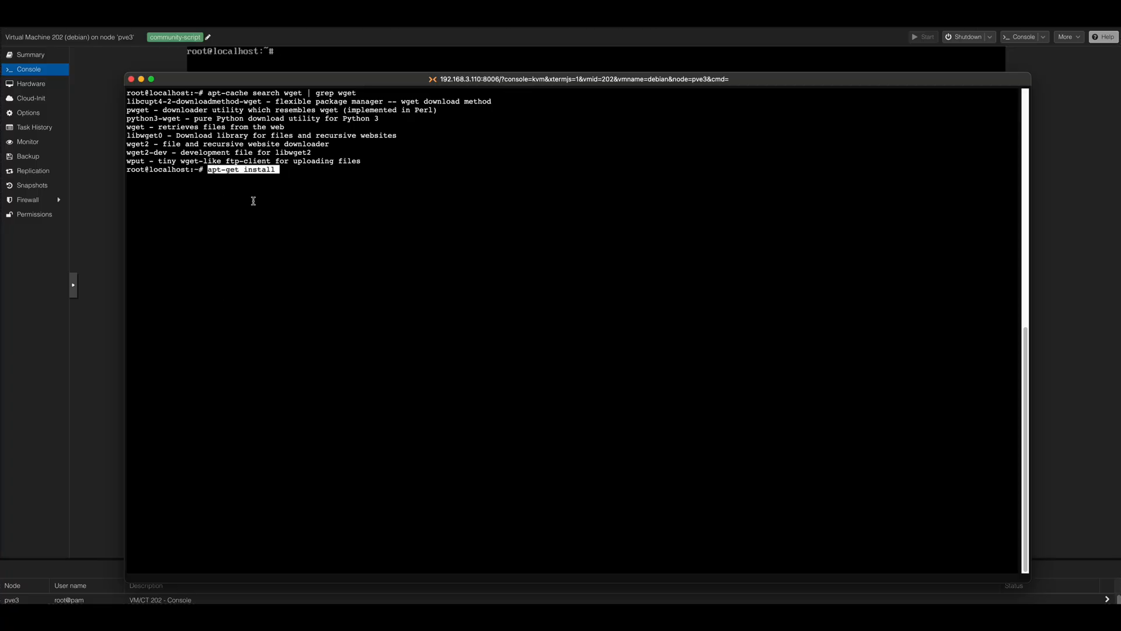
type("wget")
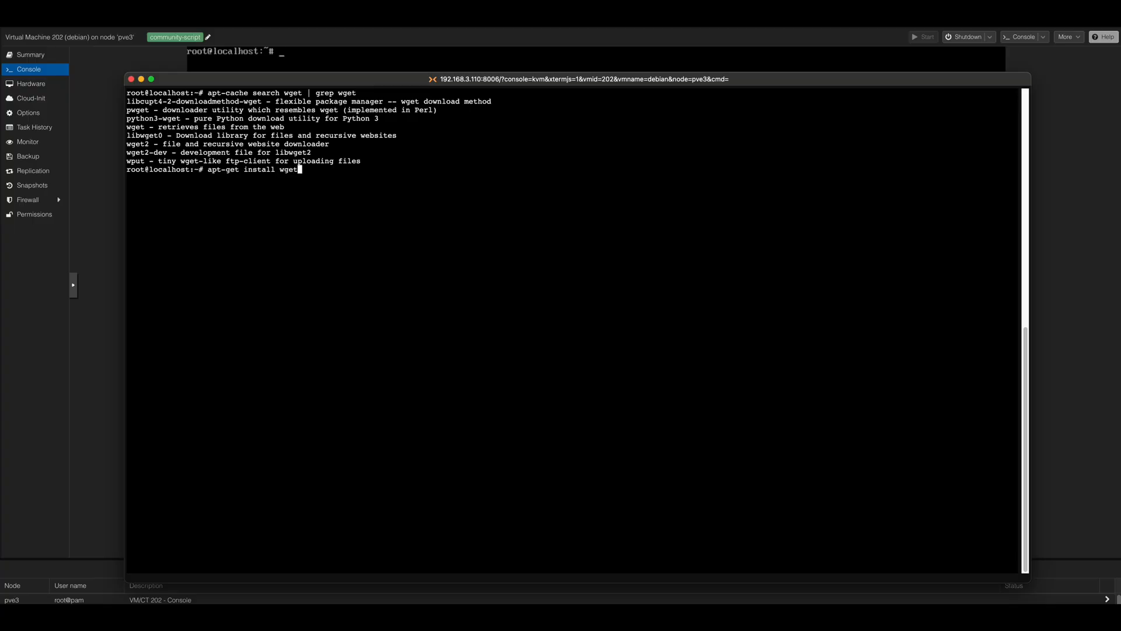
key("Return")
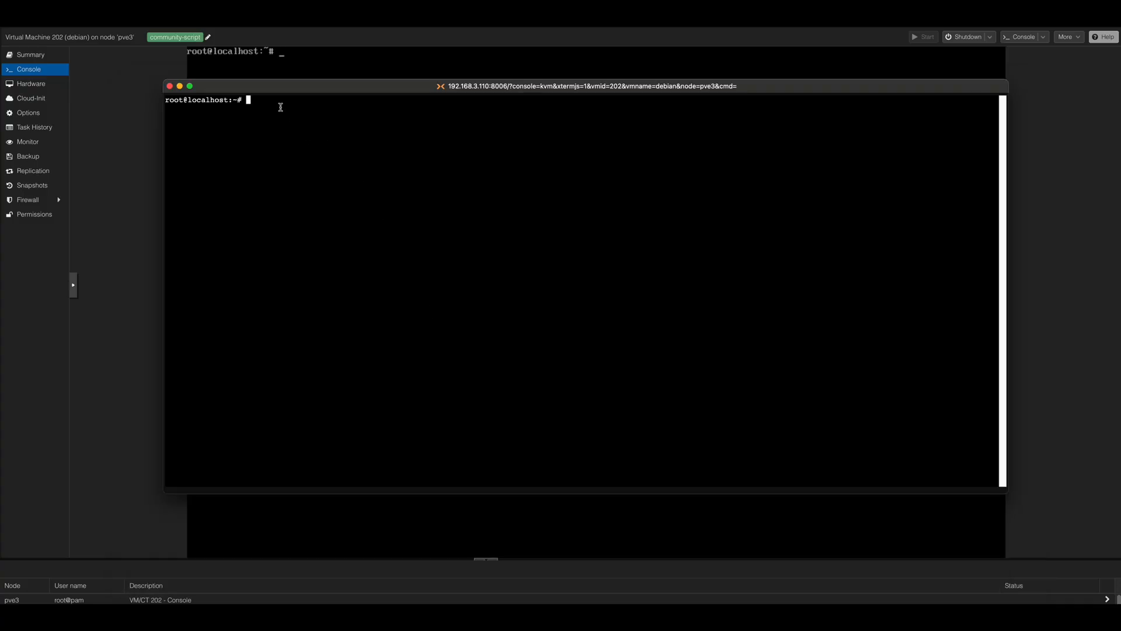
Step: Using sudo, download the OpenMediaVault archive key to /etc/apt/trusted.gpg.d/openmediavault-archive-keyring.asc with wget, register it with apt-key add, and clear the console
right_click(275, 104)
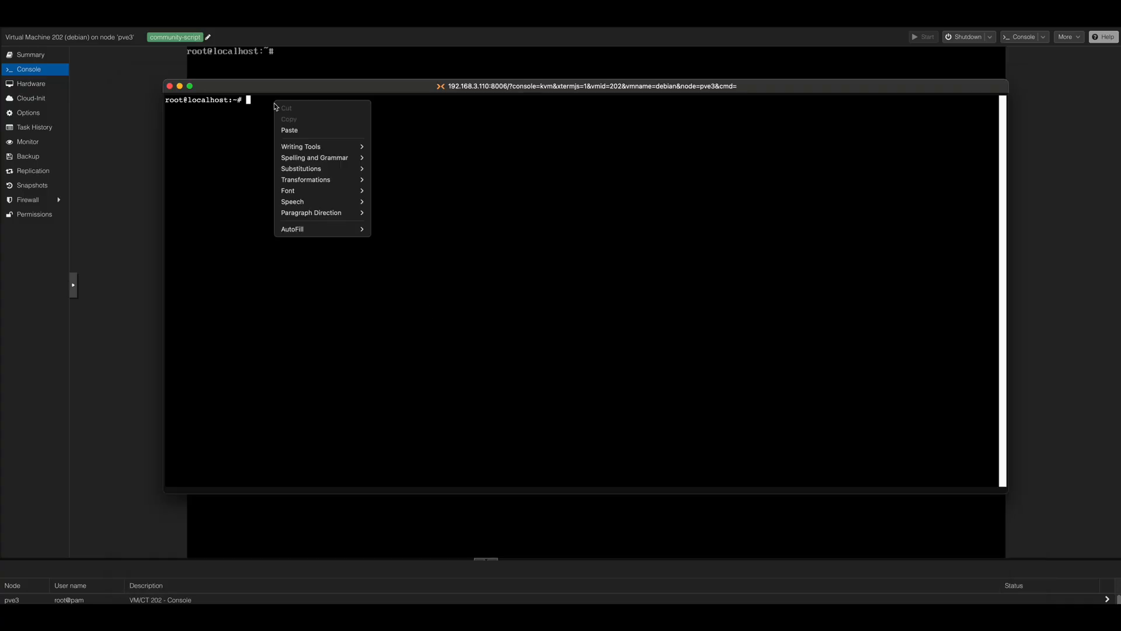
left_click(302, 131)
key("Return")
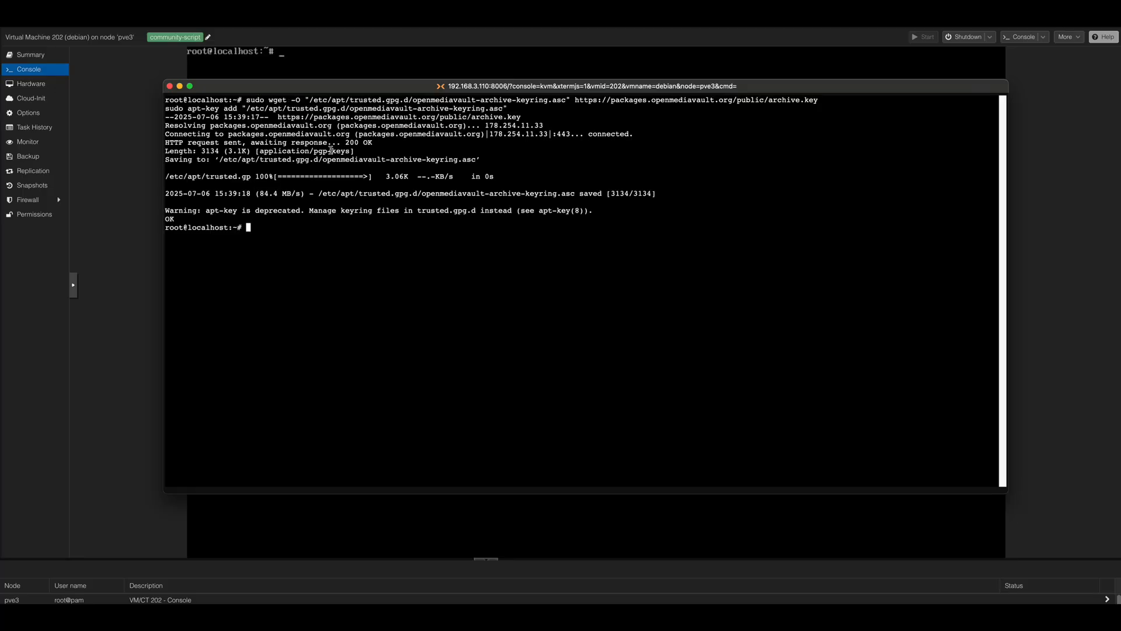
key("ctrl+l")
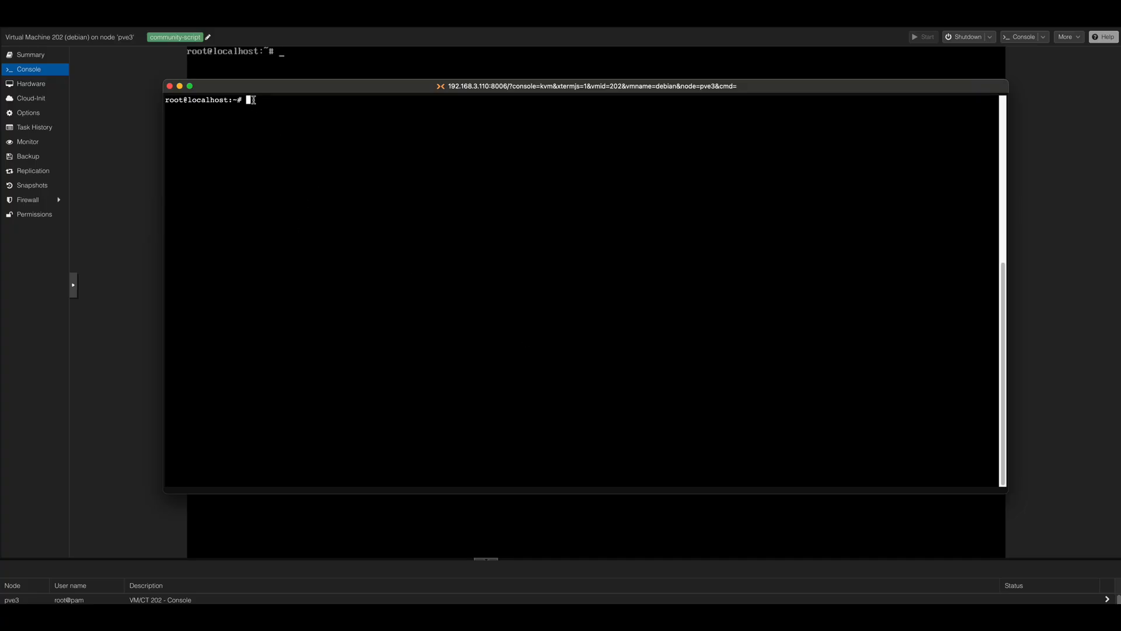
Step: Download the OpenMediaVault archive key quietly with wget and dearmor it with gpg into /usr/share/keyrings/openmediavault-archive-keyring.gpg
right_click(255, 100)
left_click(268, 126)
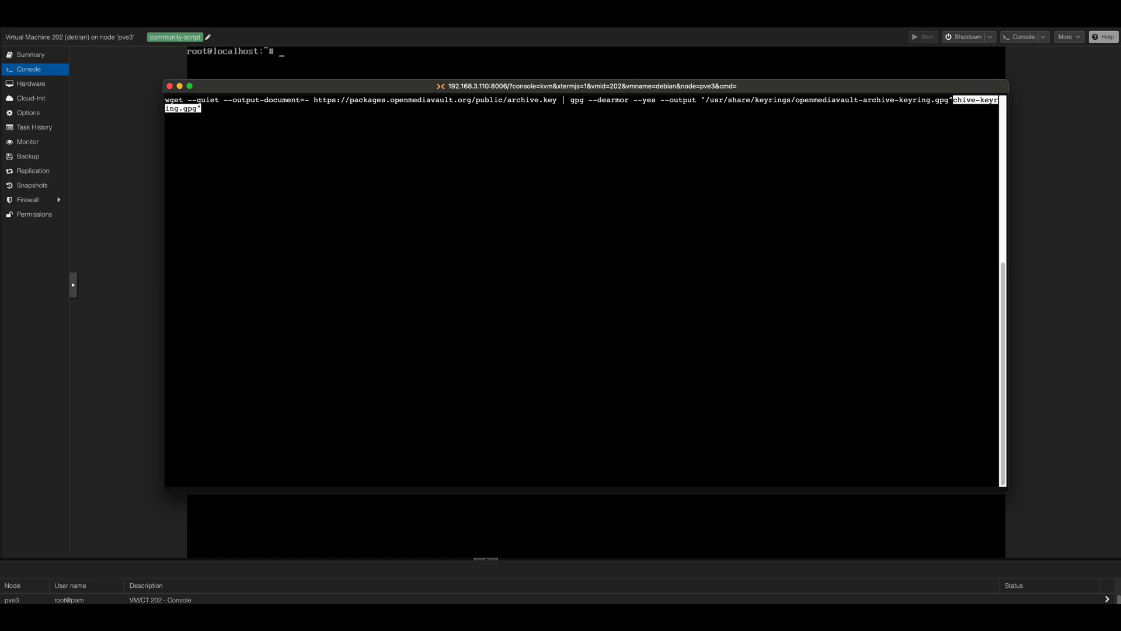
key("Return")
Step: Write the sandworm package repository entries to /etc/apt/sources.list.d/openmediavault.list using the cat EOF block
right_click(252, 107)
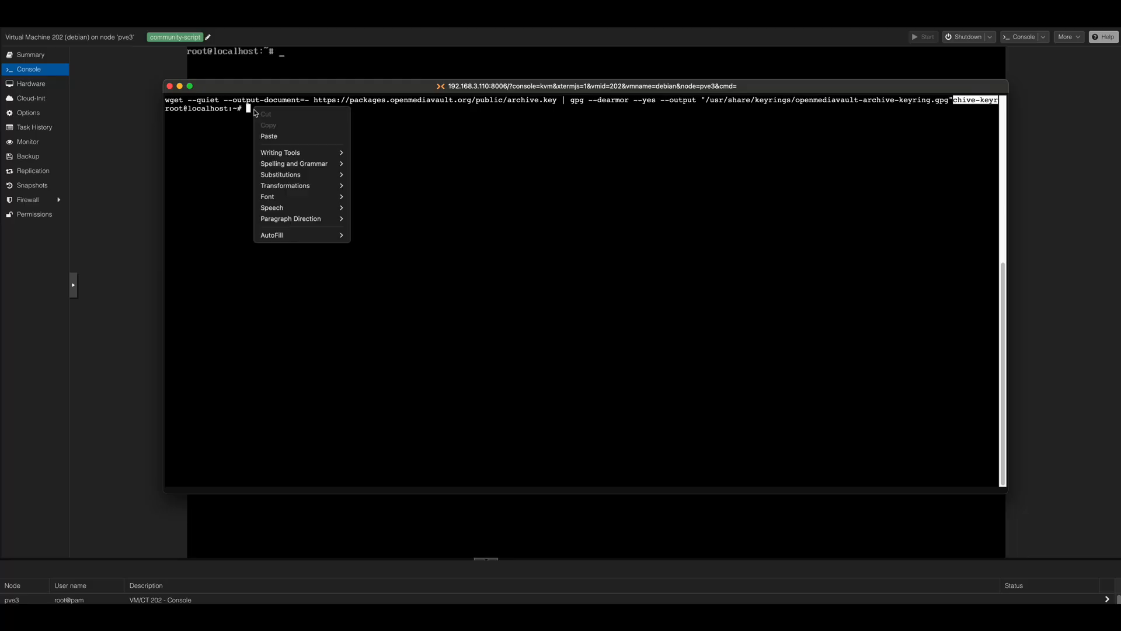
left_click(279, 138)
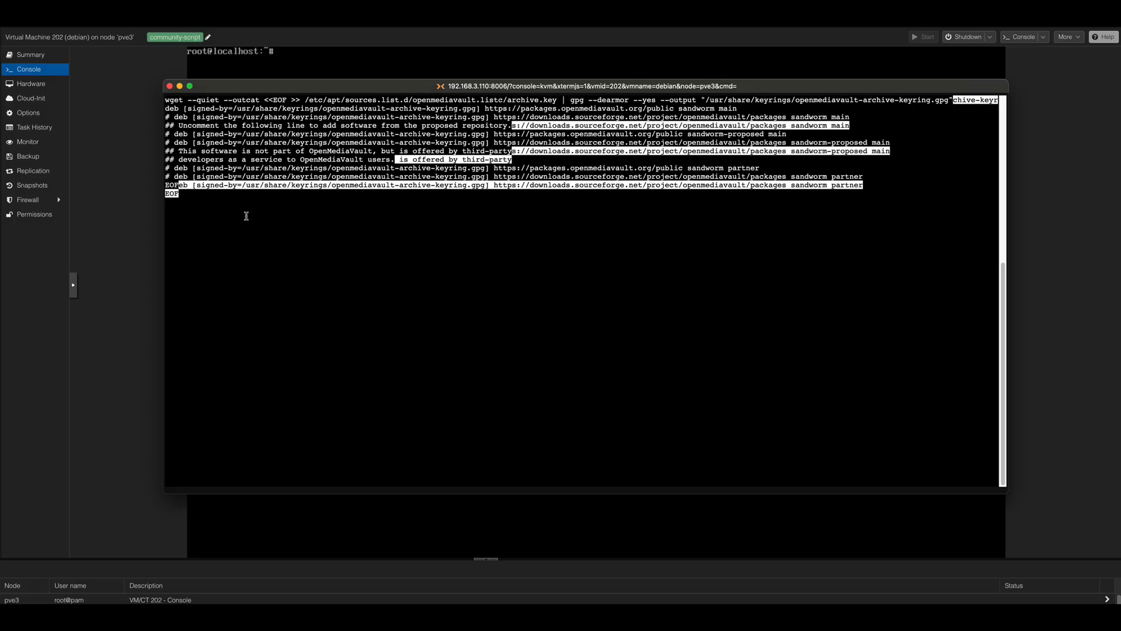
key("Return")
Step: Run the export, apt-get update and noninteractive apt-get install openmediavault commands without recommended packages, and reposition the console window
right_click(248, 194)
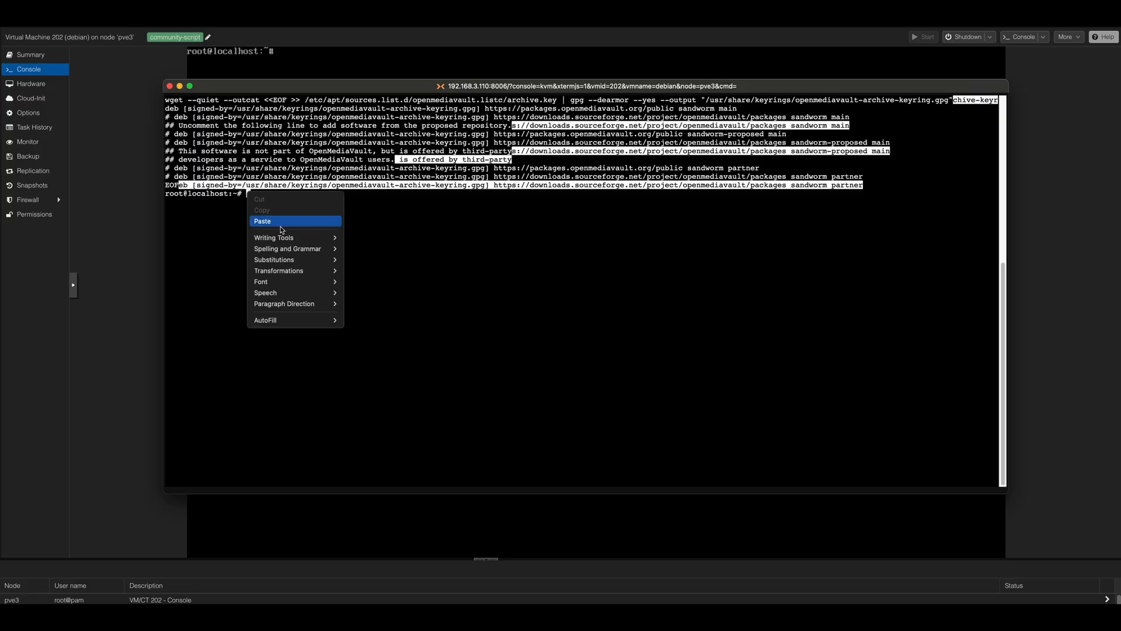
left_click(282, 221)
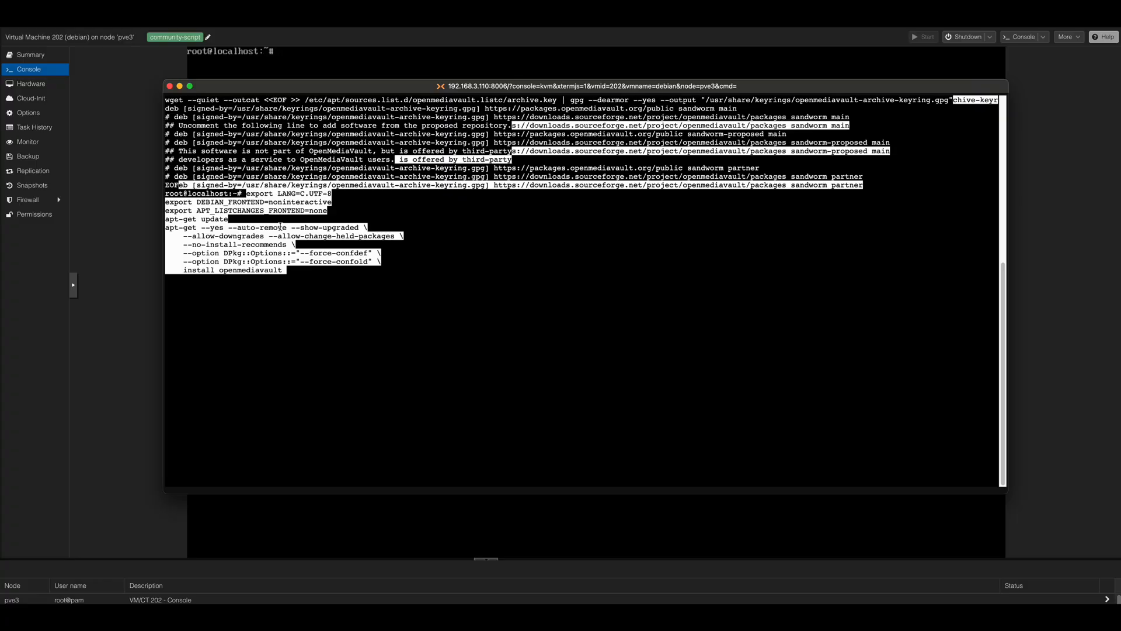
key("Return")
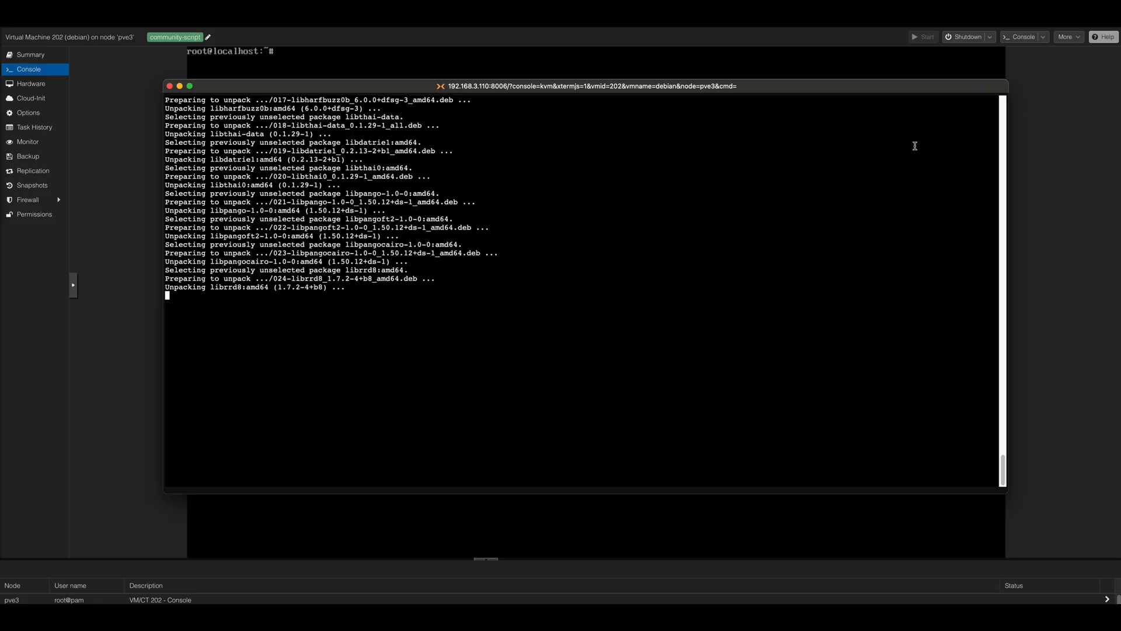
left_click_drag(1009, 82, 1089, 68)
left_click_drag(944, 78, 834, 72)
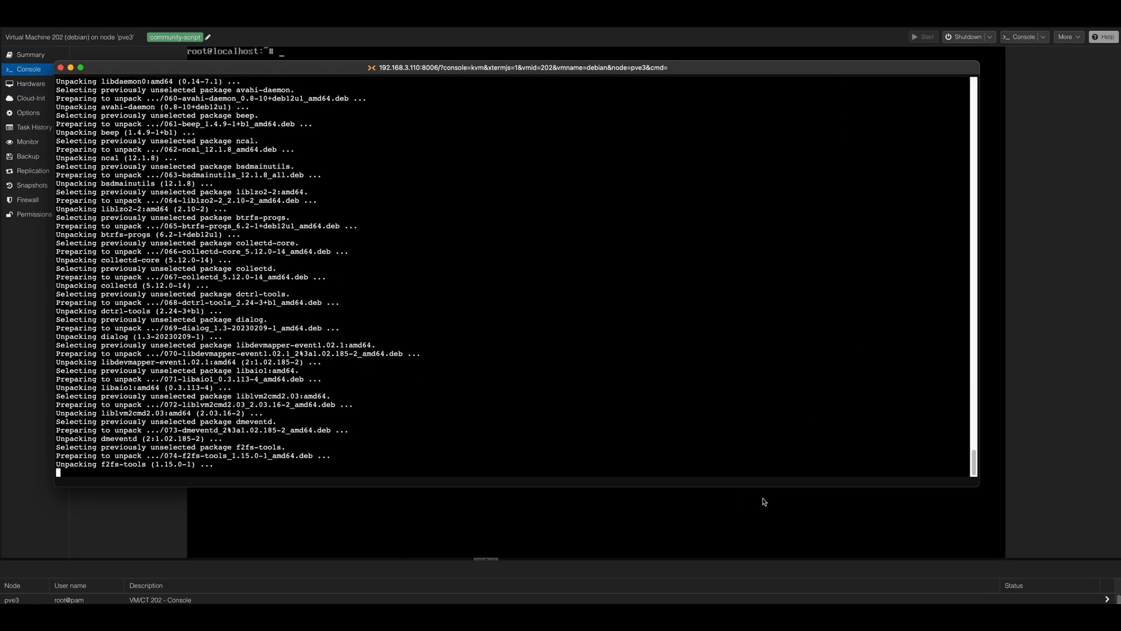
Step: Reposition and enlarge the console window, and clear the installation output
mouse_move(766, 488)
left_mouse_down()
mouse_move(798, 535)
mouse_move(778, 490)
left_mouse_up()
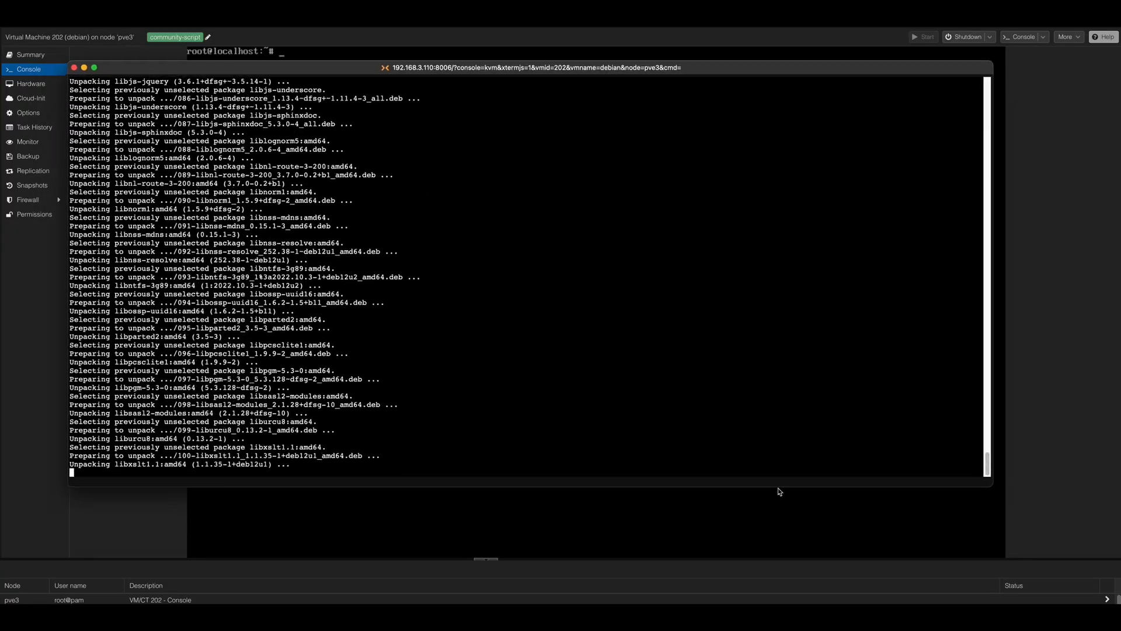
left_click_drag(993, 487, 1032, 587)
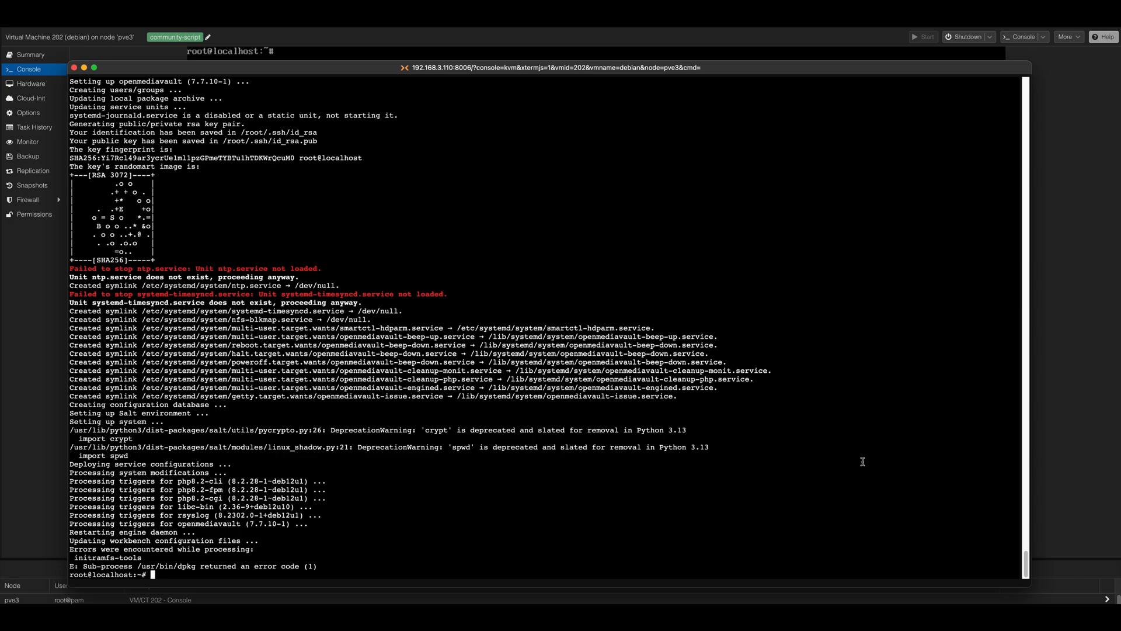
key("ctrl+l")
Step: Run omv-confdbadm populate, followed by omv-salt deploy run systemd-networkd, in the serial console
right_click(155, 83)
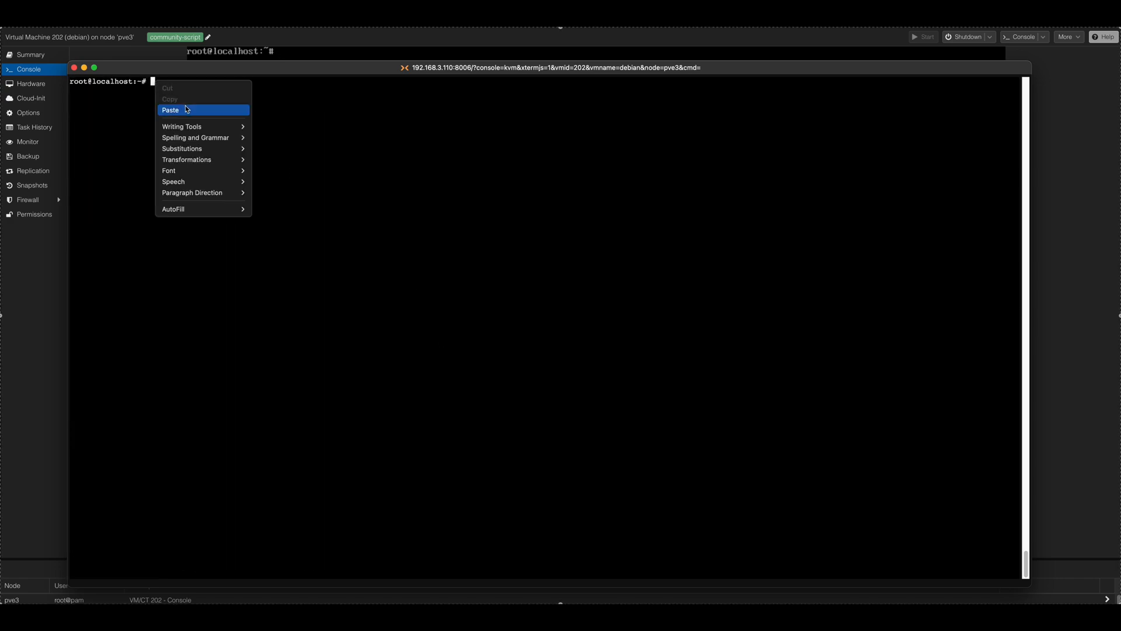
left_click(188, 111)
key("Return")
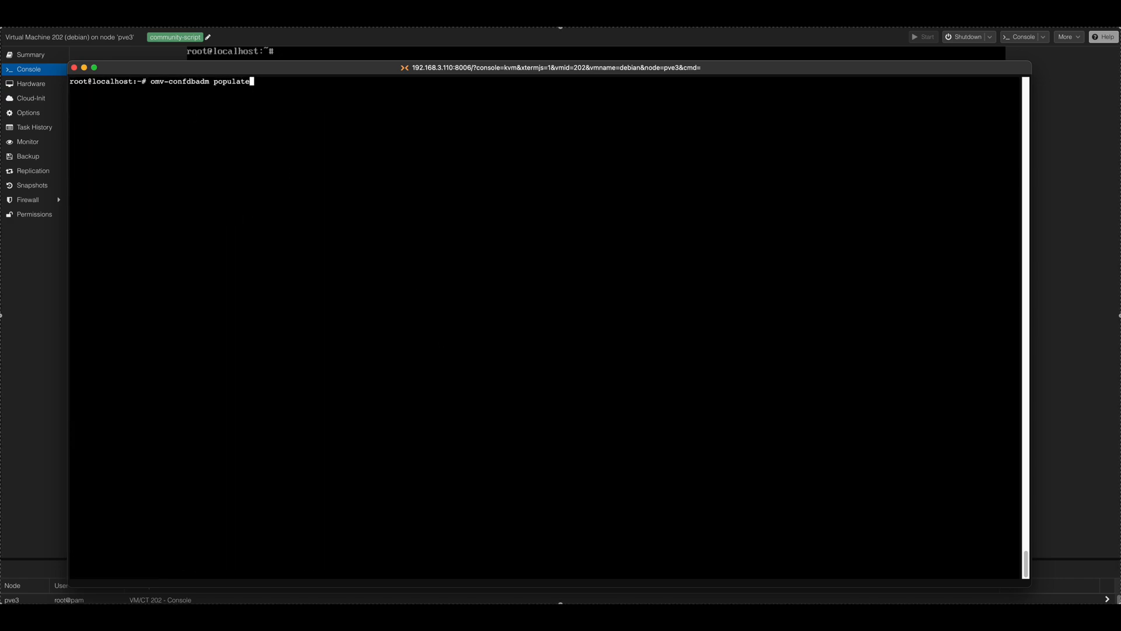
key("Return")
right_click(224, 92)
left_click(245, 119)
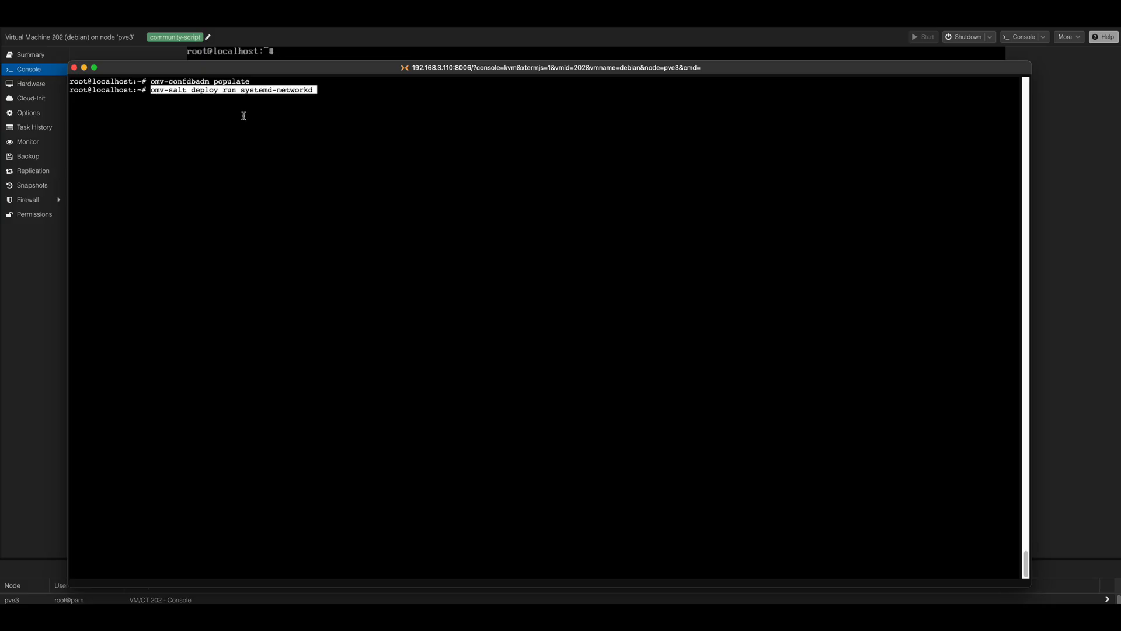
key("Return")
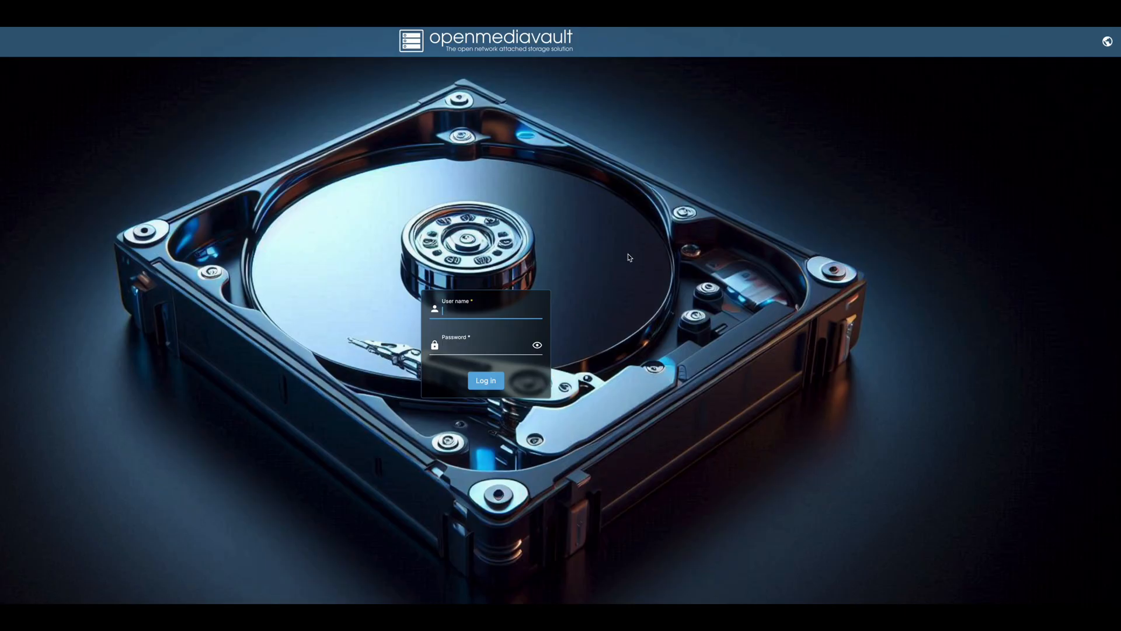
Step: Log in to the OpenMediaVault web interface as admin, entering the account password
type("admin")
left_click(482, 349)
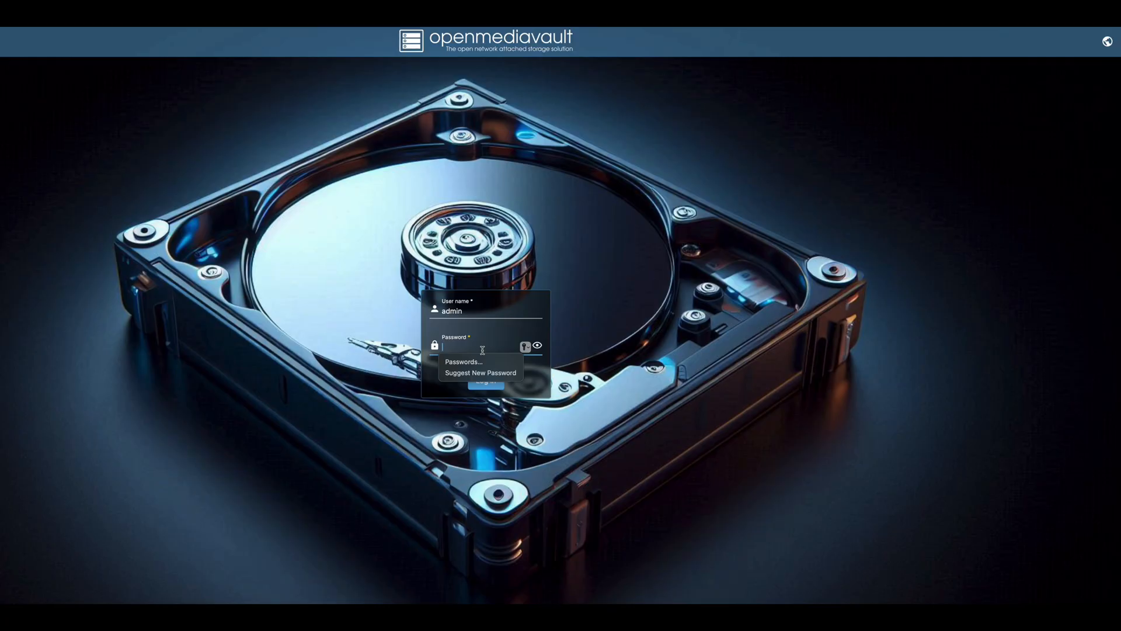
type("openmedia")
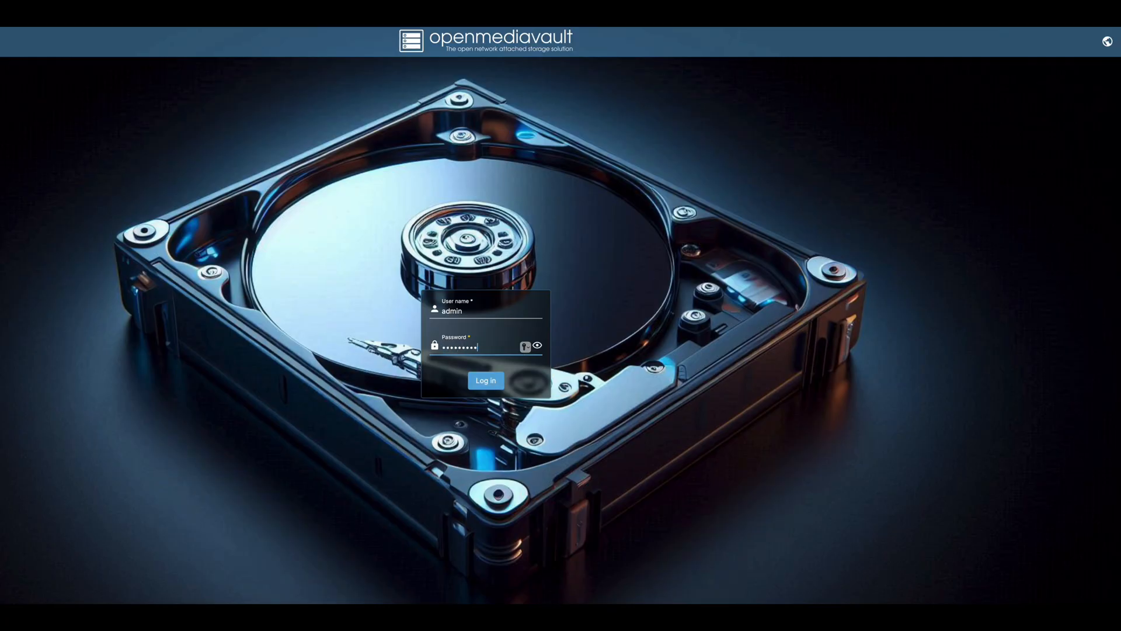
type("vault")
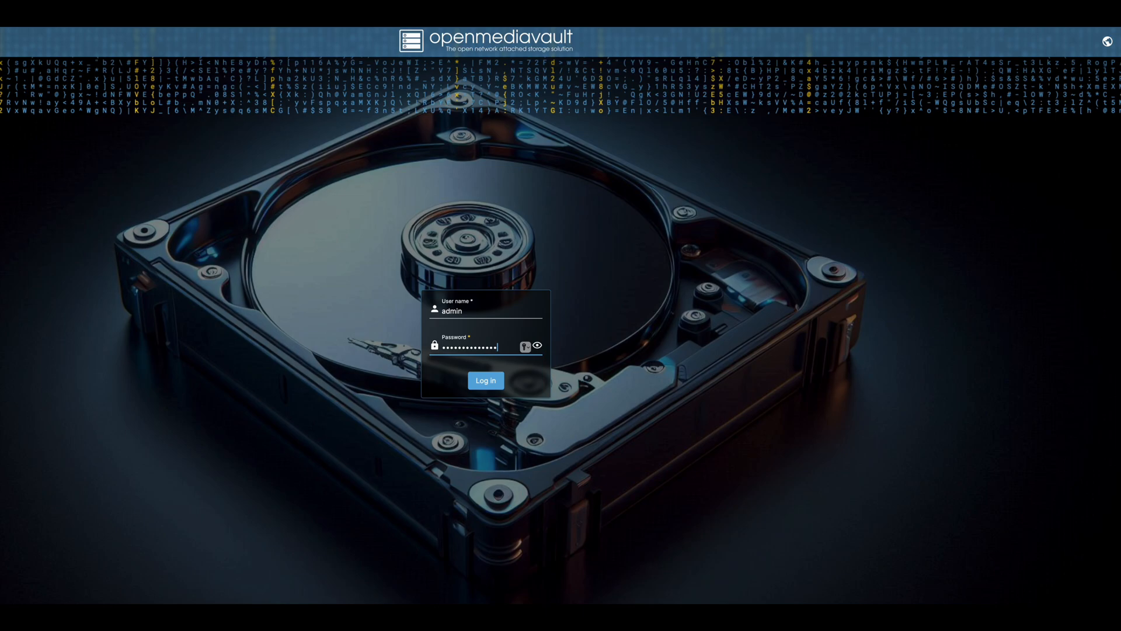
left_click(486, 380)
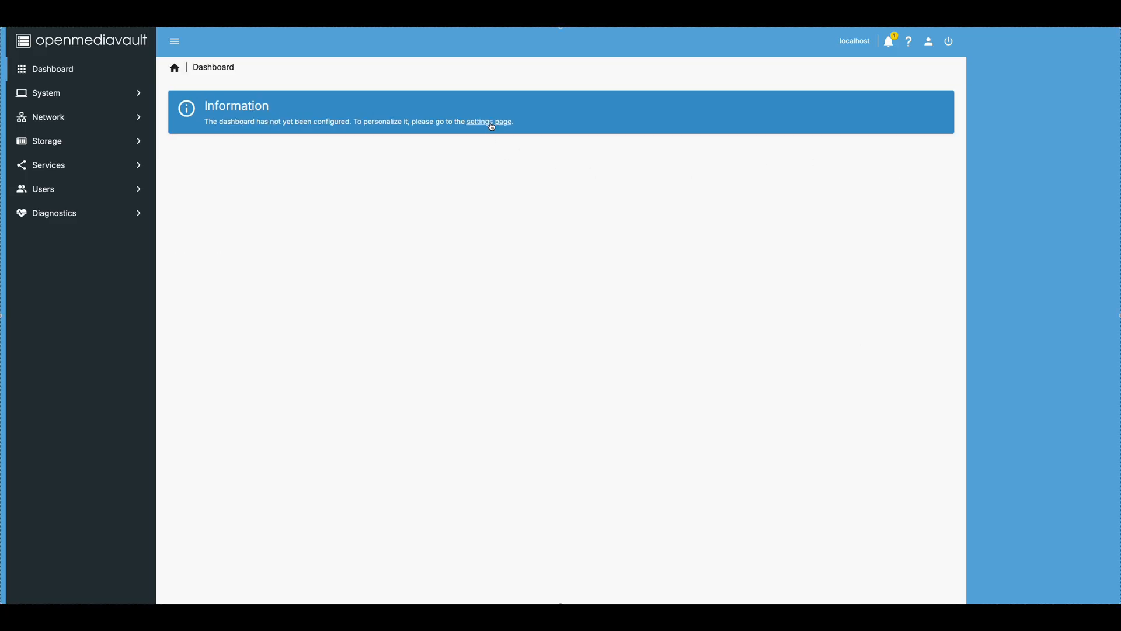
Step: In the dashboard settings, enable the CPU Utilization, Disk Temperatures, File Systems (table), Load Average, Memory, Network Interfaces (table) and S.M.A.R.T. Status widgets
left_click(489, 122)
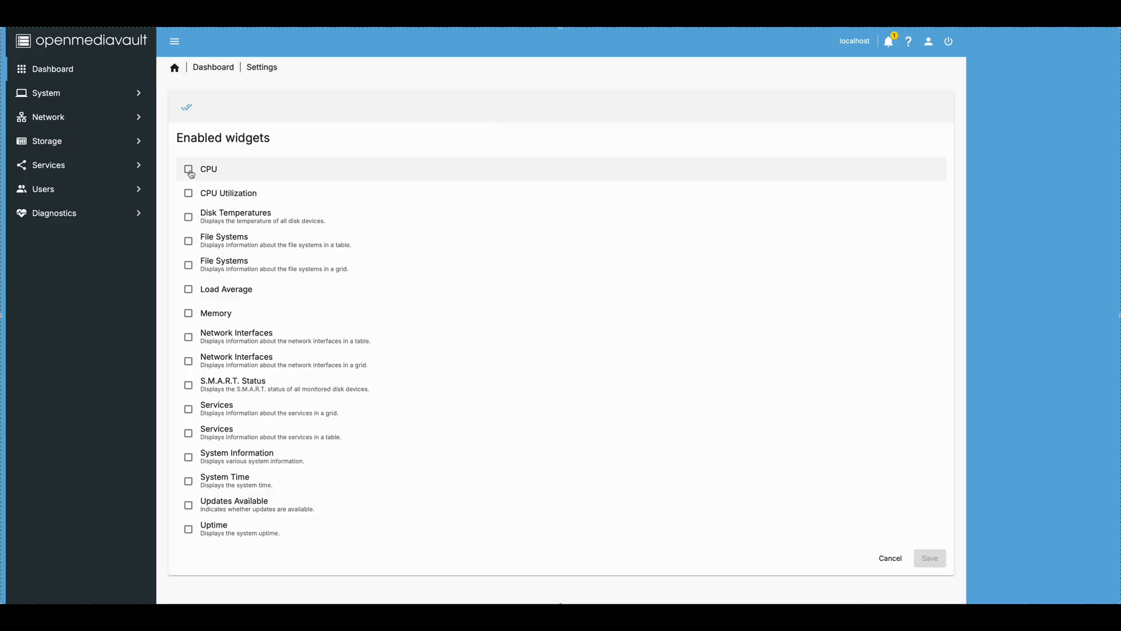
left_click(191, 198)
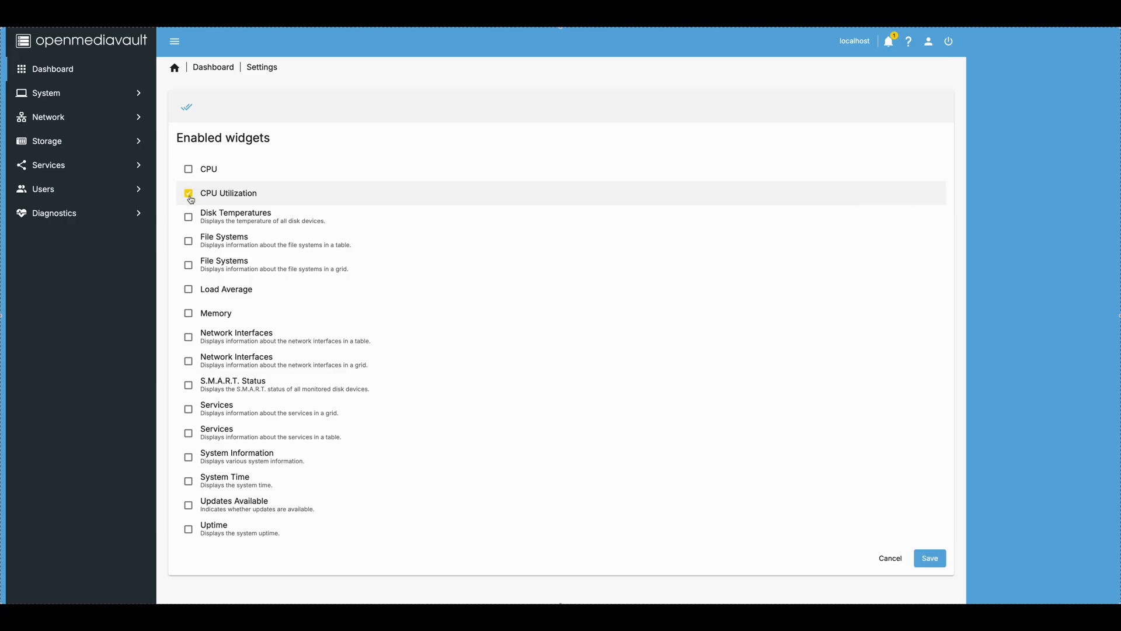
left_click(188, 219)
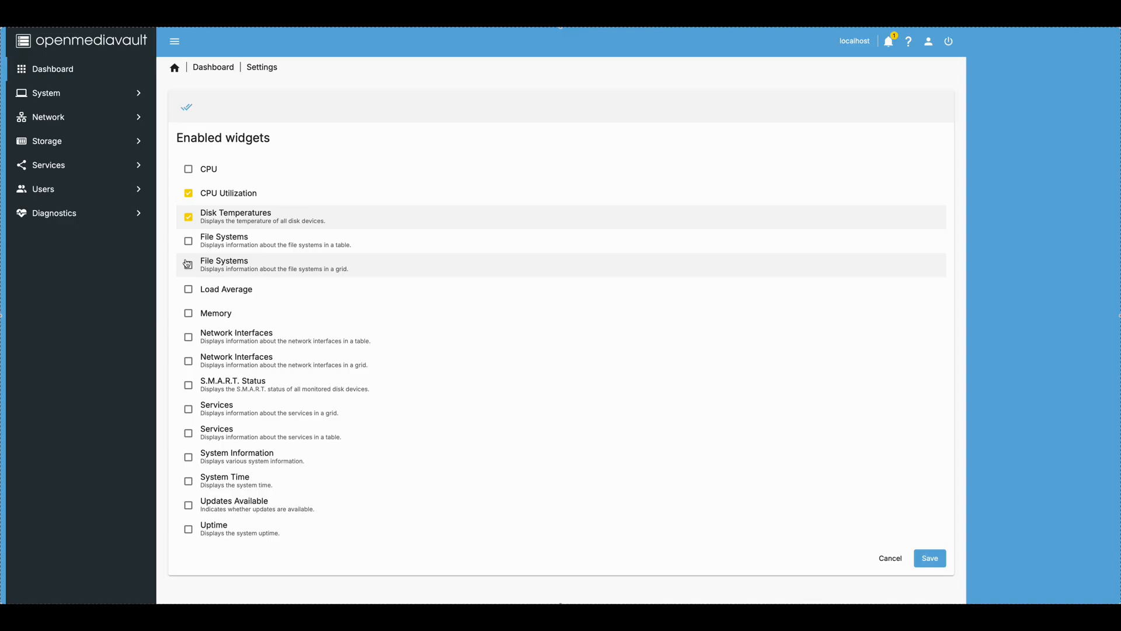
left_click(188, 241)
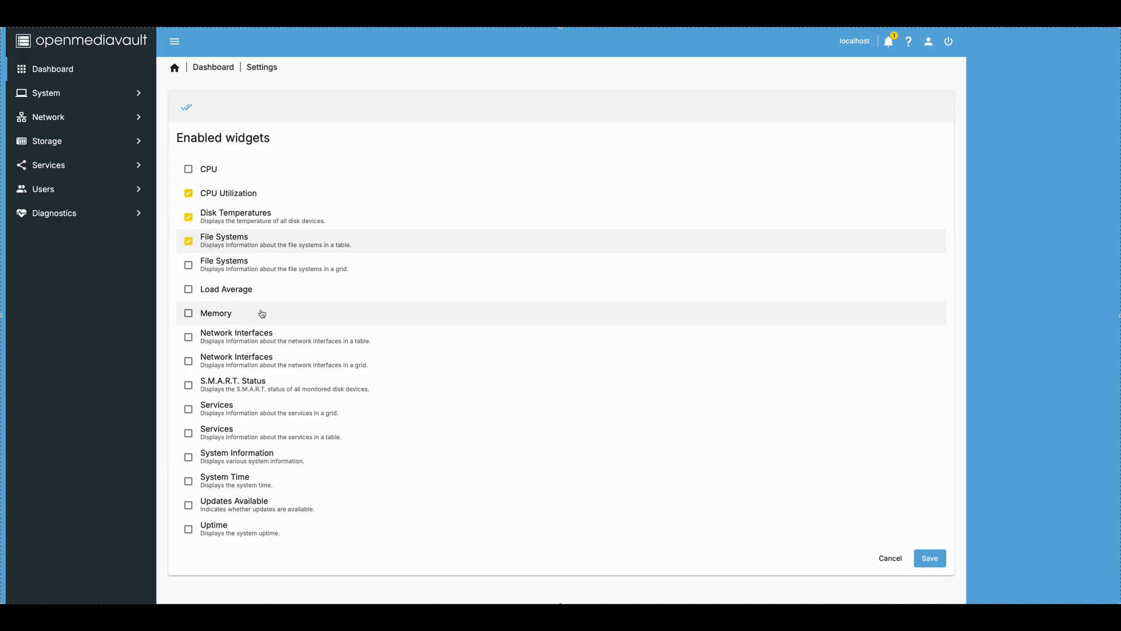
left_click(188, 290)
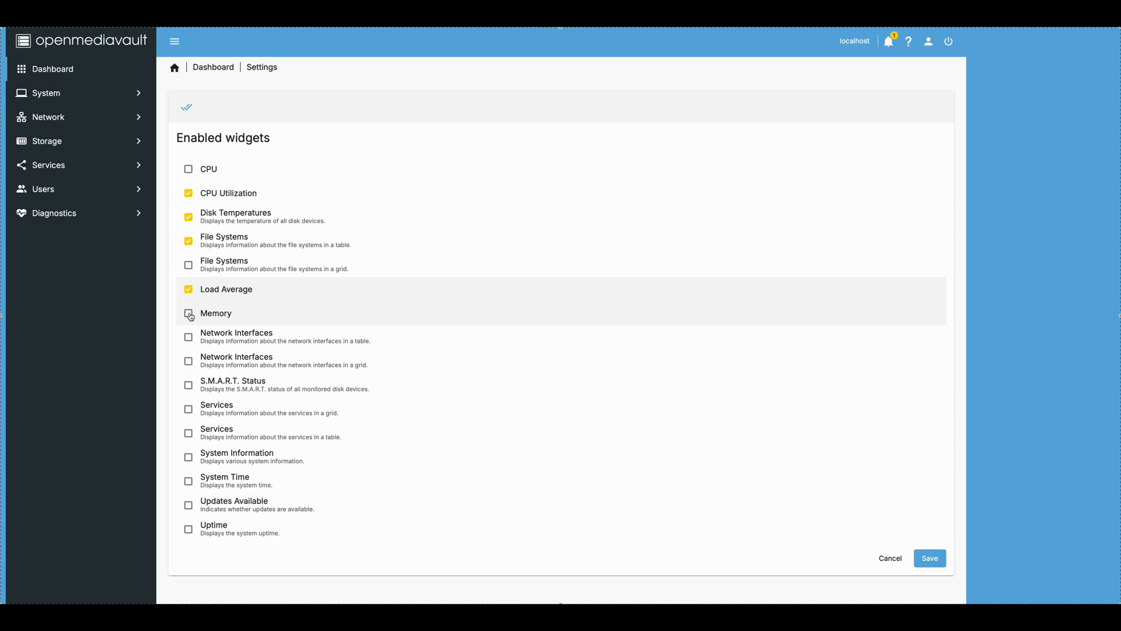
left_click(189, 314)
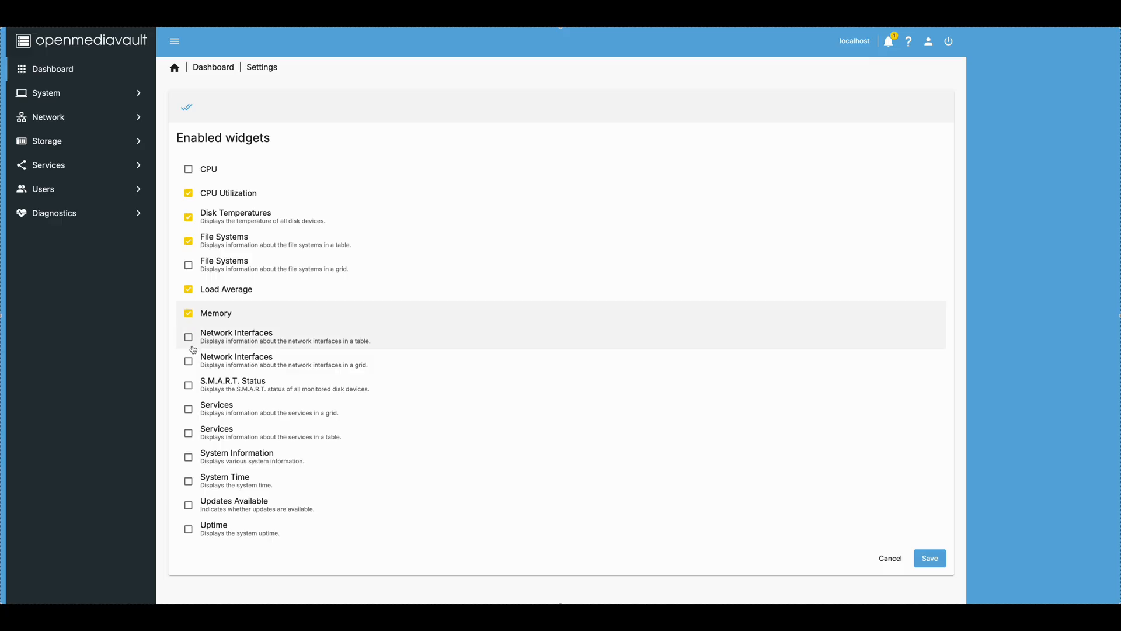
left_click(189, 337)
left_click(190, 387)
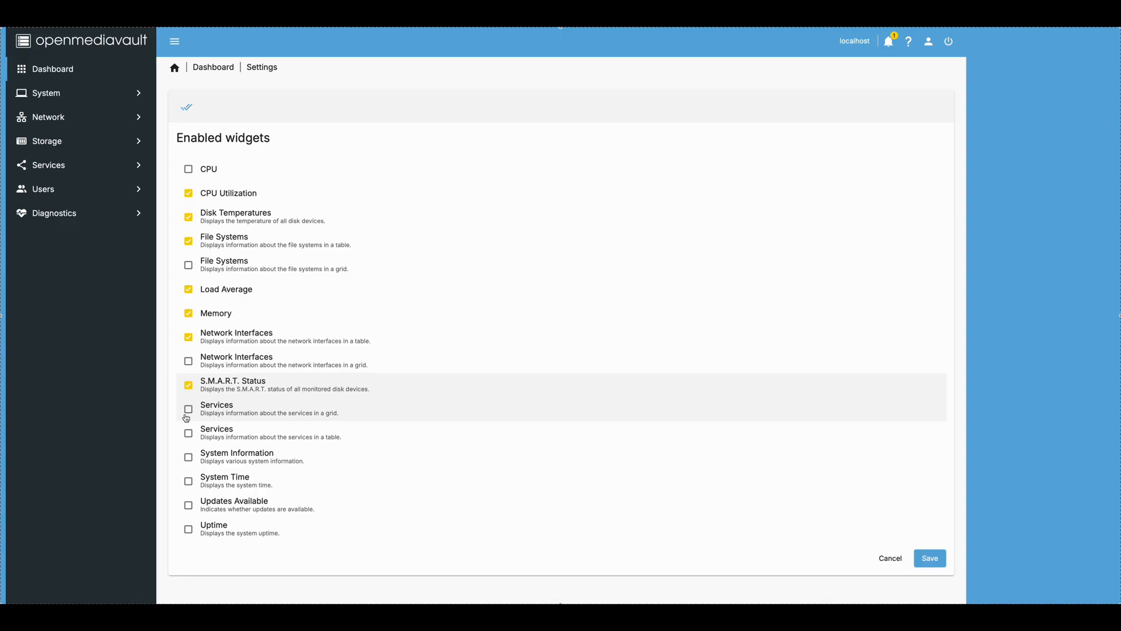
Step: Enable the Services (table), System Information, System Time, Updates Available and Uptime widgets, and save the dashboard settings
left_click(188, 433)
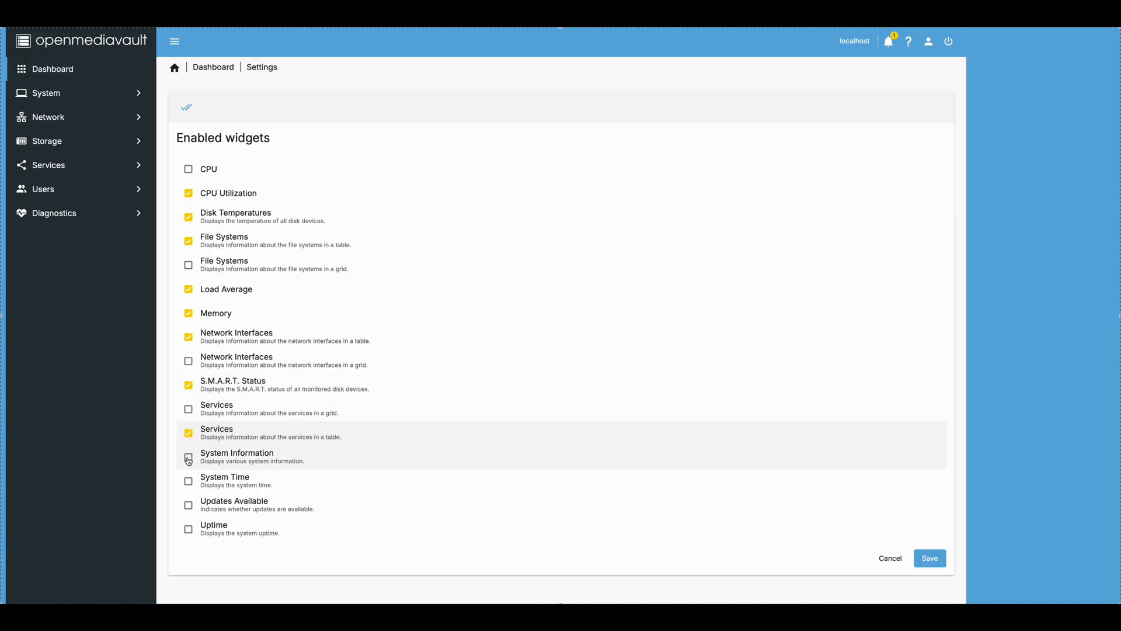
left_click(188, 458)
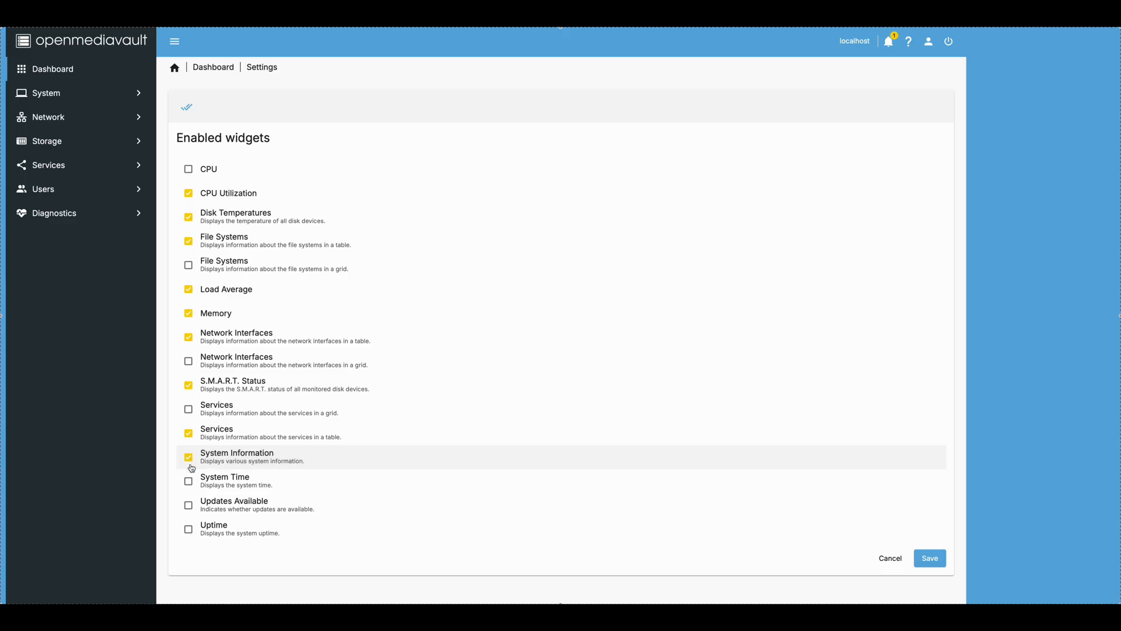
left_click(190, 482)
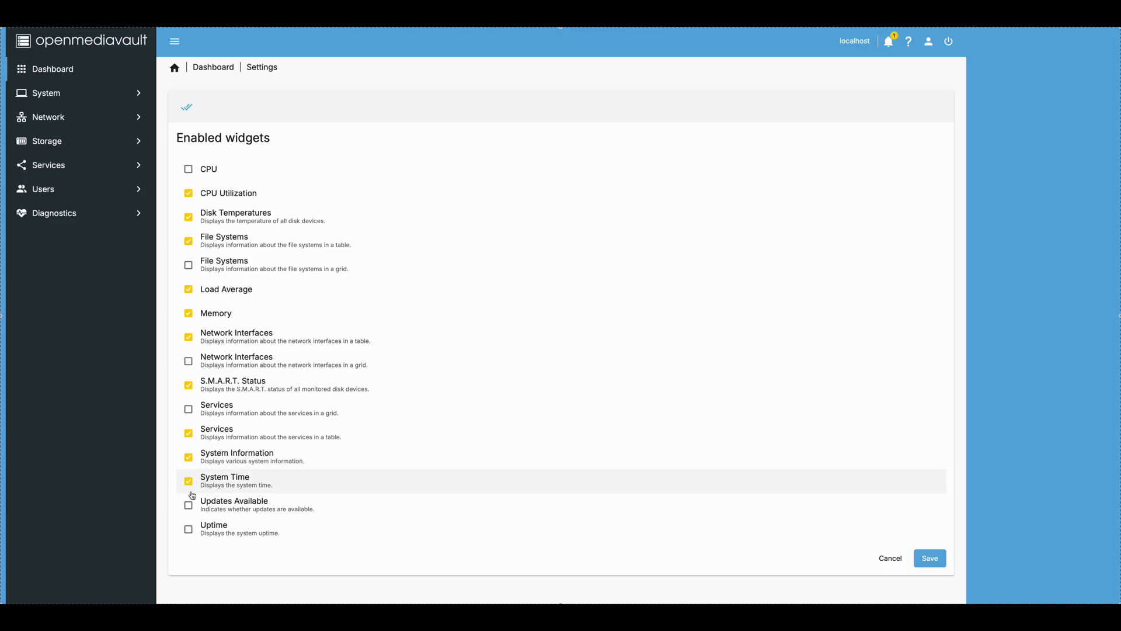
left_click(188, 505)
left_click(188, 529)
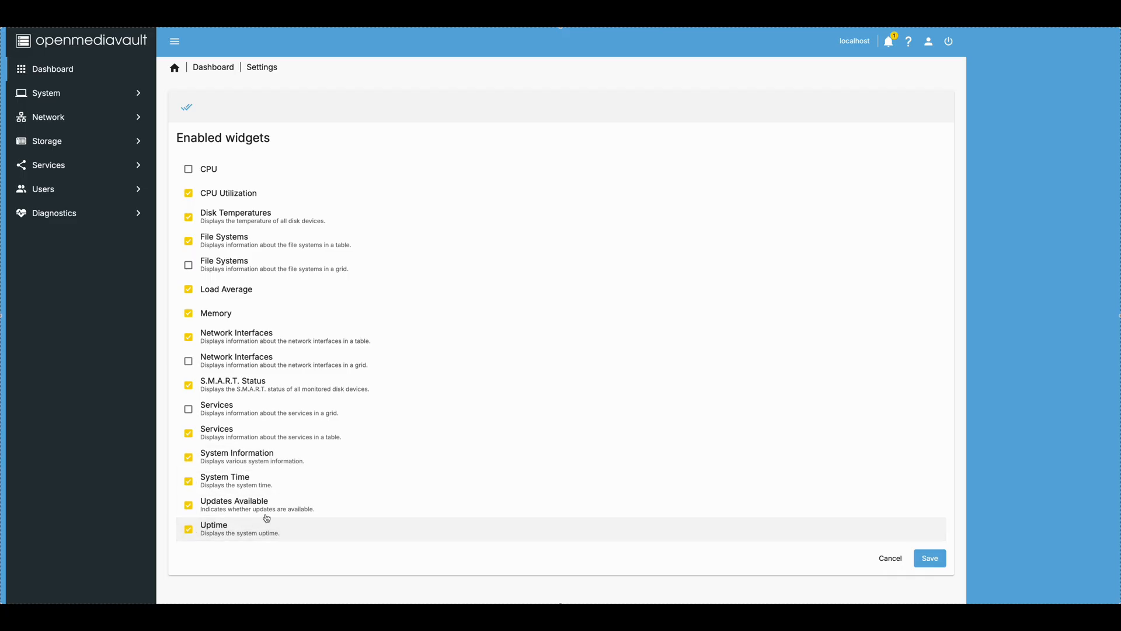
left_click(929, 558)
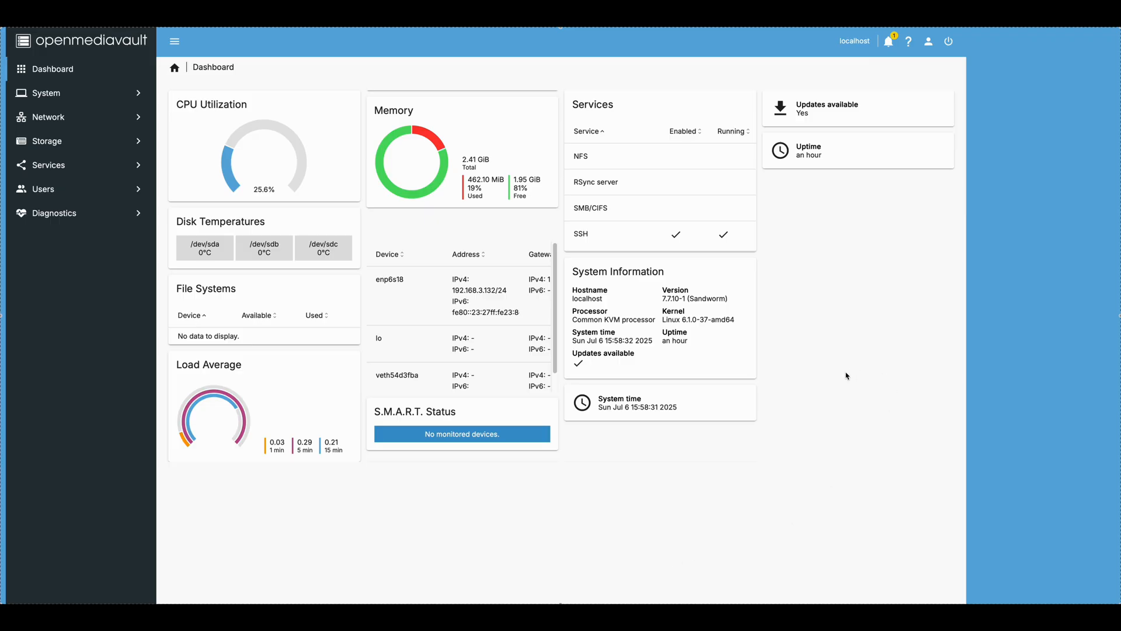
Step: Open the available updates from the dashboard, install all package upgrades with confirmation, and close the upgrade dialog
left_click(811, 110)
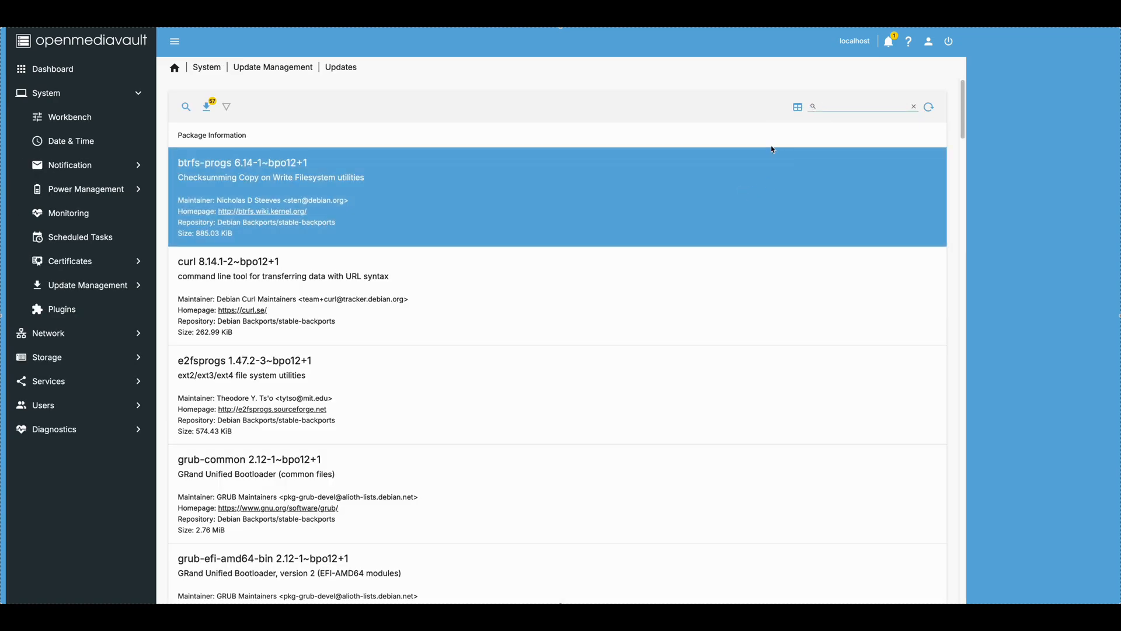
left_click(207, 107)
left_click(398, 370)
left_click(568, 377)
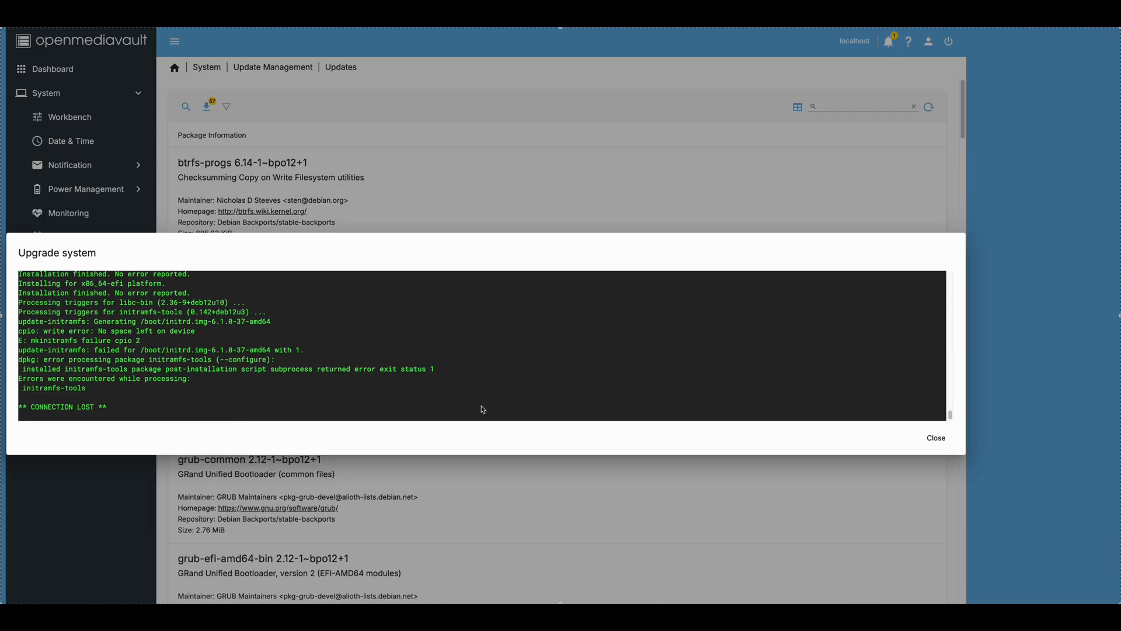
left_click(932, 439)
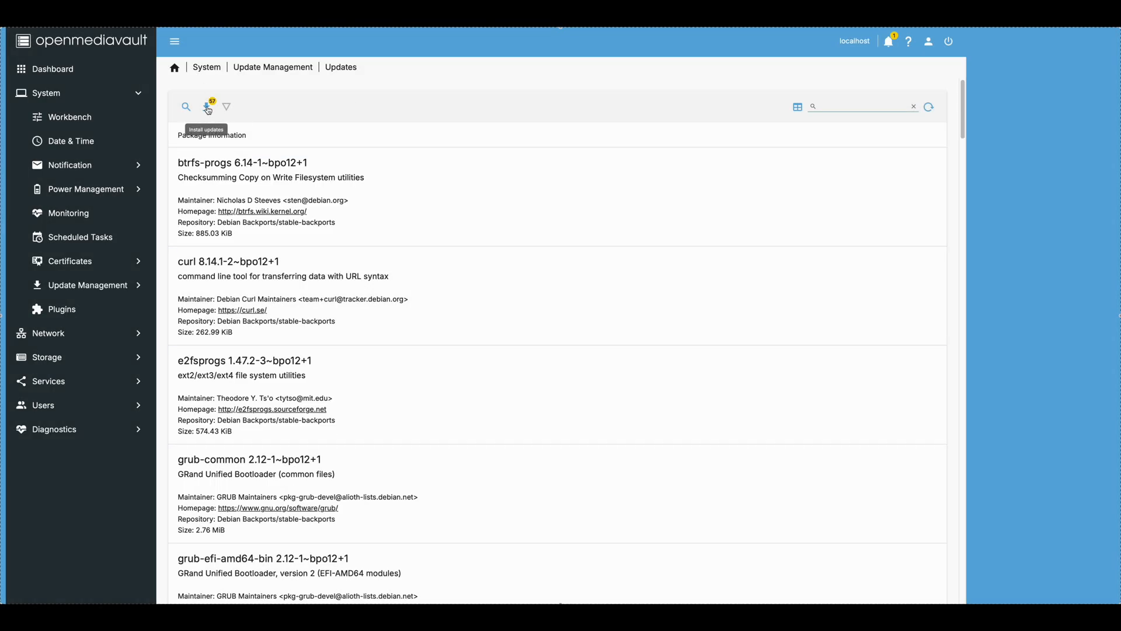
Step: Start the installation of all updates once more and confirm the package upgrade
left_click(208, 108)
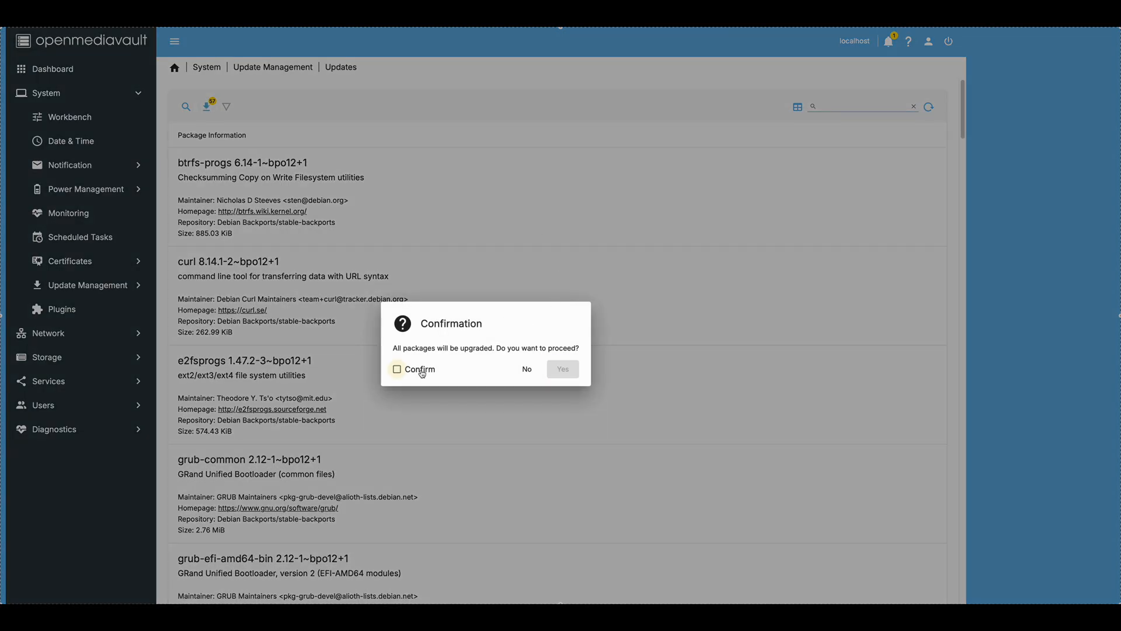
left_click(563, 369)
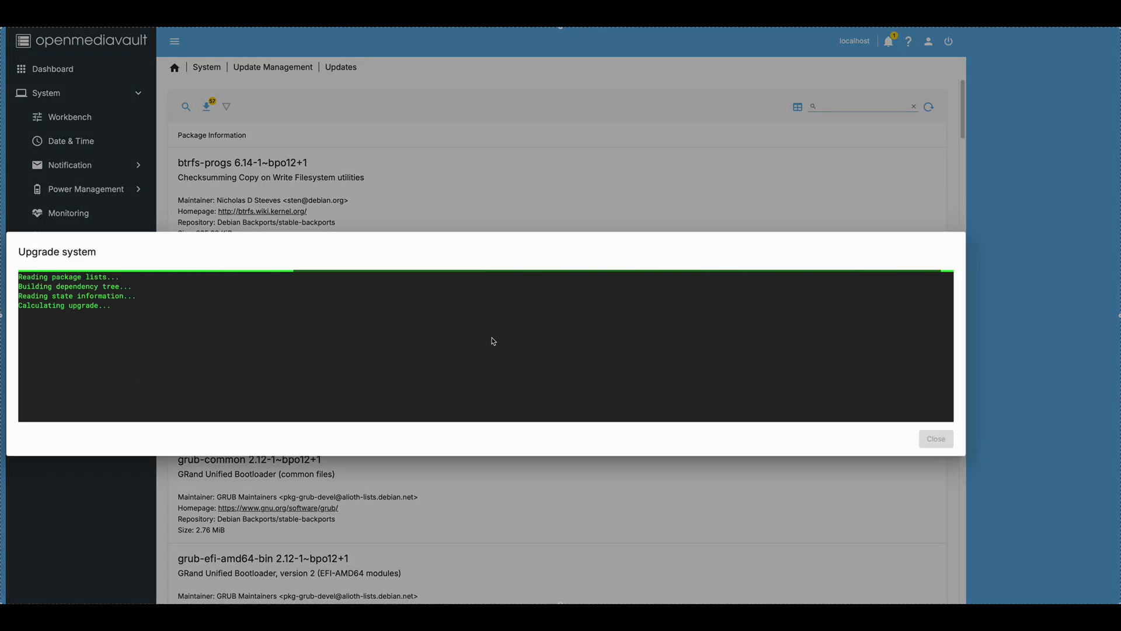